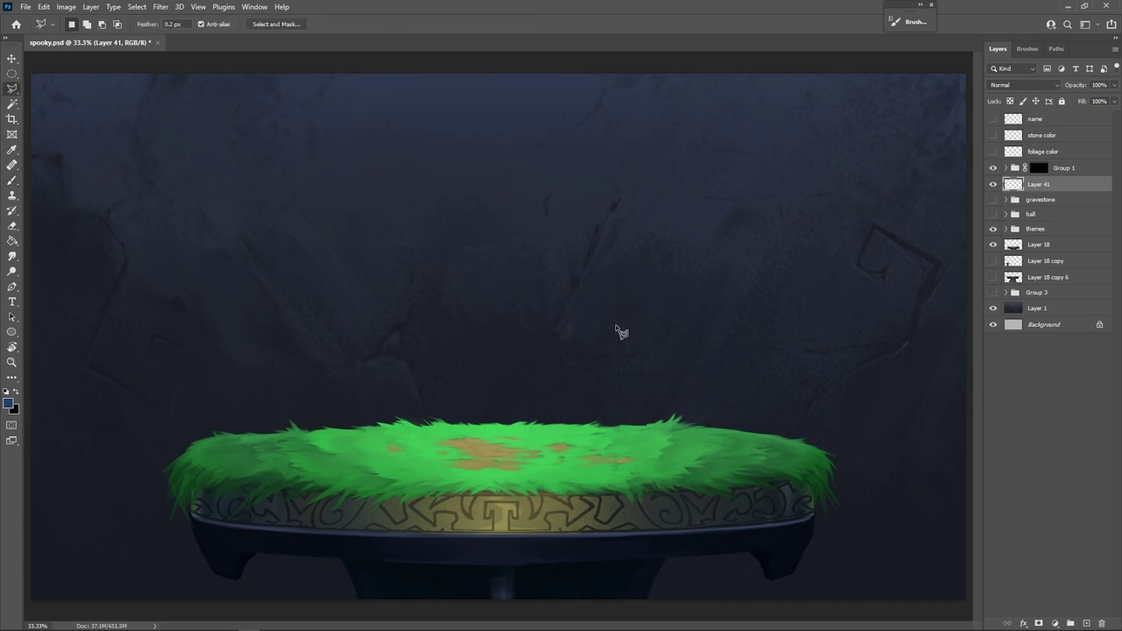
Outline a large tilted oval selection above the grass with the freehand Lasso tool.
left_click(15, 90)
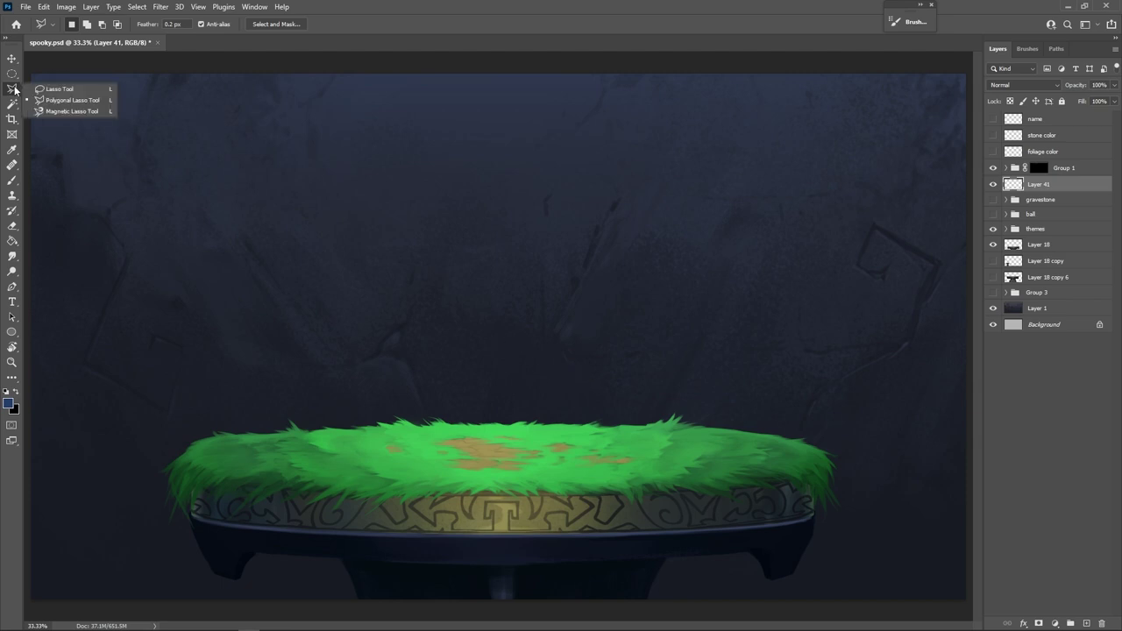
left_click(79, 93)
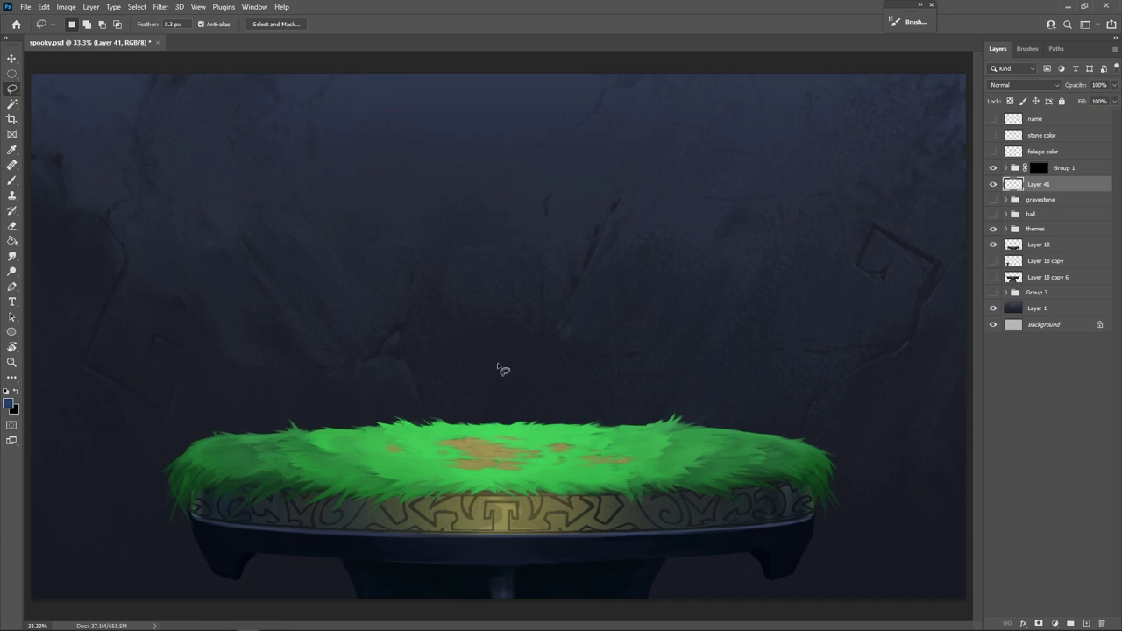
mouse_move(504, 370)
left_mouse_down()
mouse_move(589, 179)
mouse_move(600, 388)
mouse_move(764, 256)
mouse_move(513, 372)
left_mouse_up()
key("b")
mouse_move(702, 313)
left_mouse_down()
mouse_move(595, 299)
mouse_move(586, 201)
left_mouse_up()
mouse_move(421, 363)
left_mouse_down()
mouse_move(439, 298)
mouse_move(544, 226)
mouse_move(626, 321)
mouse_move(487, 420)
mouse_move(424, 368)
left_mouse_up()
left_click_drag(656, 260, 666, 285)
key("b")
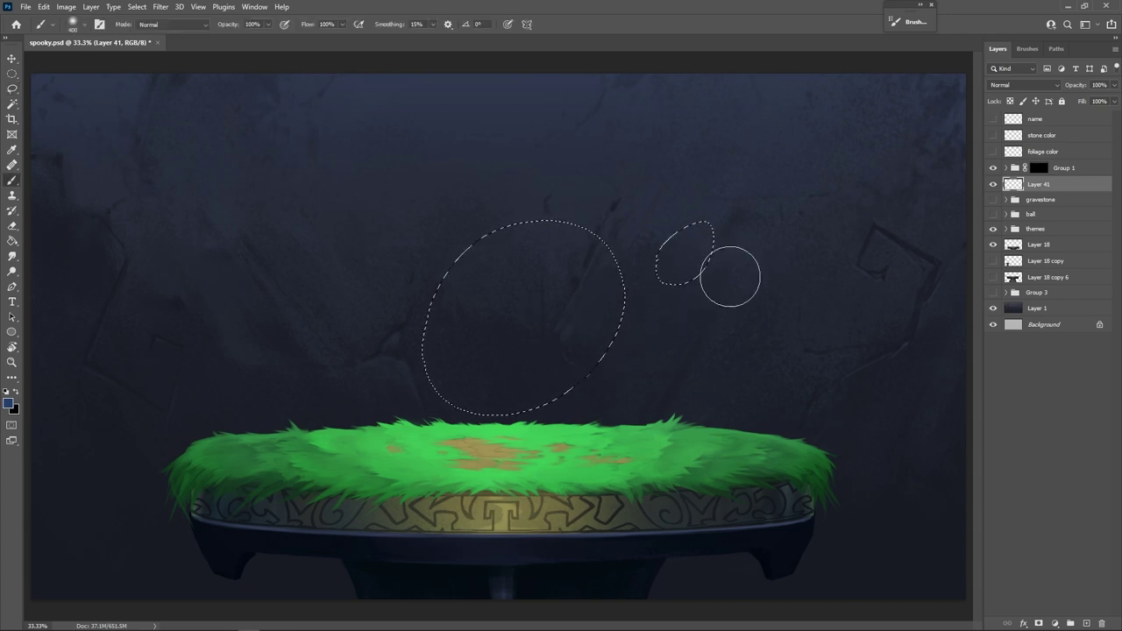
left_click_drag(488, 370, 824, 226)
key("ctrl+z")
key("ctrl+z")
key("l")
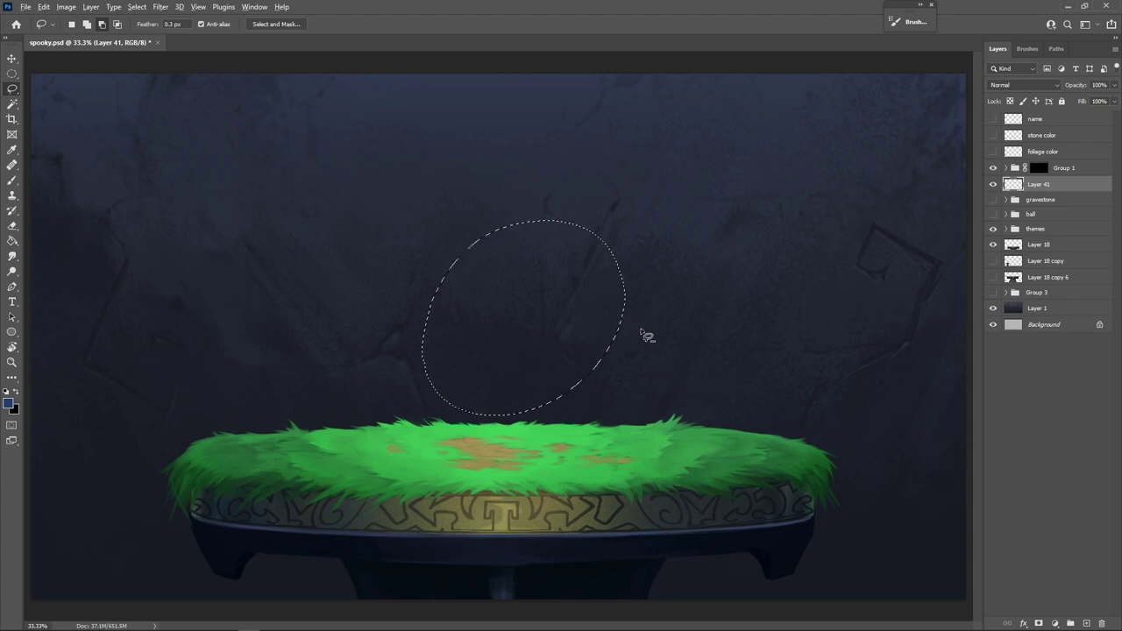
mouse_move(653, 232)
left_mouse_down()
mouse_move(546, 321)
mouse_move(653, 294)
left_mouse_up()
key("ctrl+z")
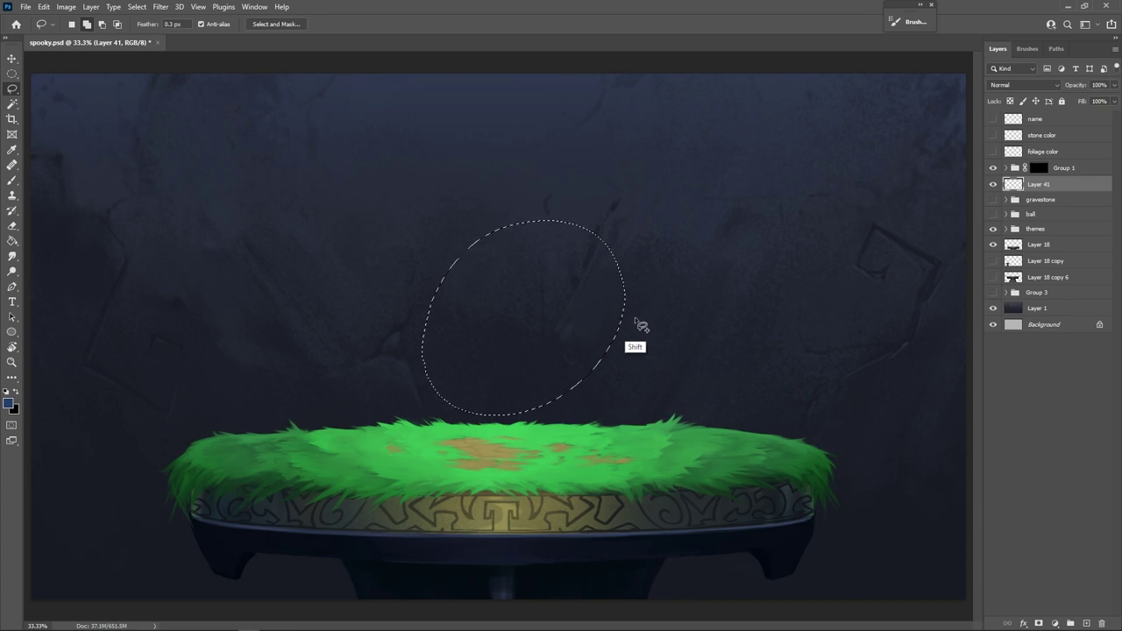
Add teardrop and curved splash shapes around the oval to the selection, on its upper, right and lower-left sides.
mouse_move(641, 327)
left_mouse_down()
mouse_move(668, 279)
mouse_move(530, 210)
mouse_move(561, 212)
mouse_move(549, 184)
mouse_move(516, 207)
mouse_move(539, 215)
mouse_move(557, 195)
mouse_move(580, 211)
left_mouse_up()
key("ctrl+z")
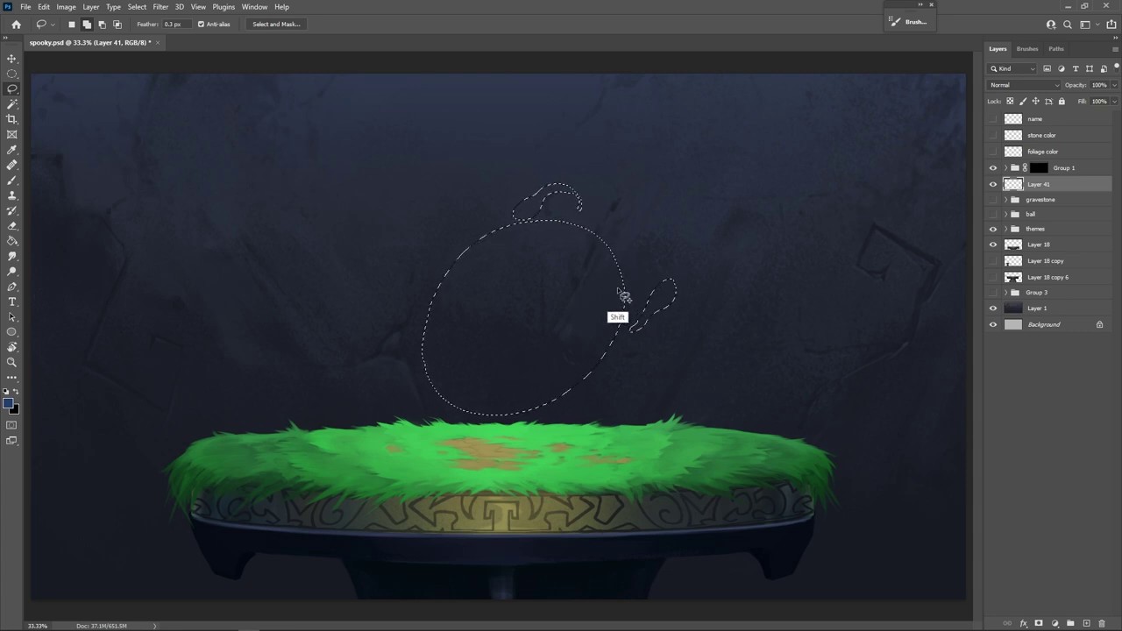
mouse_move(621, 261)
left_mouse_down()
mouse_move(646, 230)
mouse_move(663, 190)
mouse_move(614, 250)
left_mouse_up()
mouse_move(435, 354)
left_mouse_down()
mouse_move(352, 372)
mouse_move(366, 383)
mouse_move(391, 365)
mouse_move(426, 368)
left_mouse_up()
left_click_drag(393, 333, 414, 342)
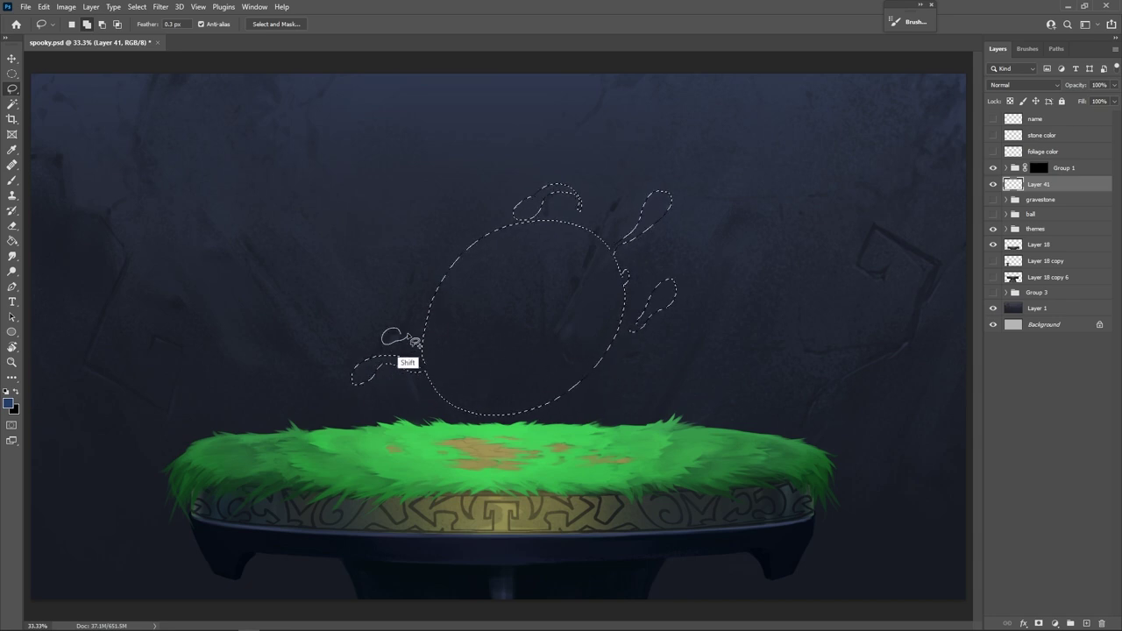
Set the brush's foreground color to deep red a60000.
key("b")
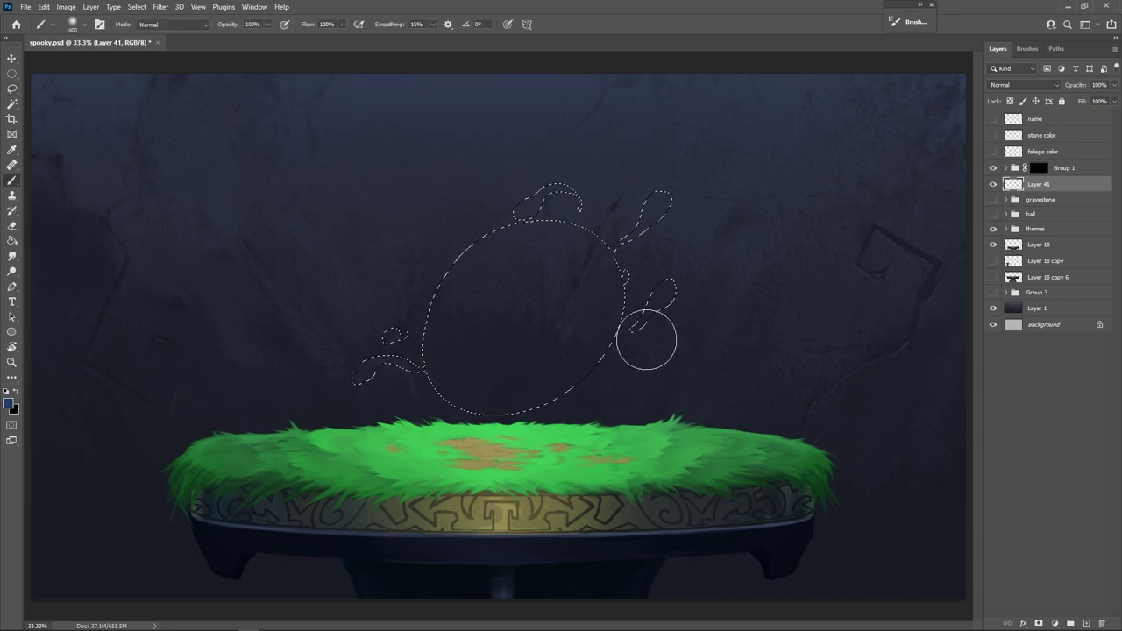
left_click(8, 403)
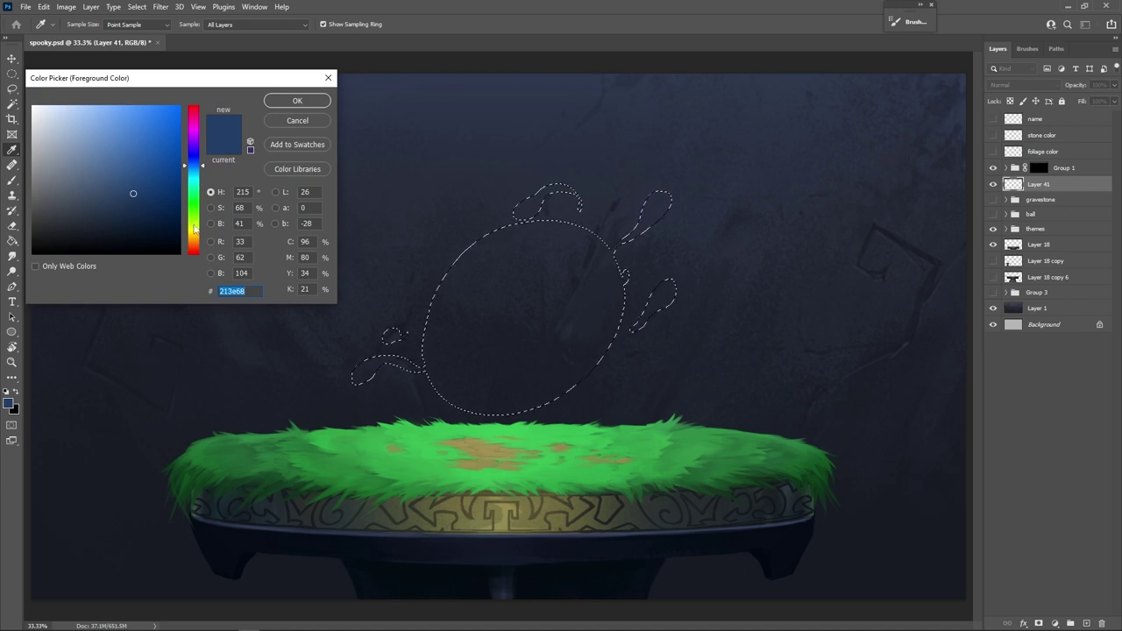
left_click_drag(196, 181, 219, 331)
left_click_drag(145, 167, 182, 158)
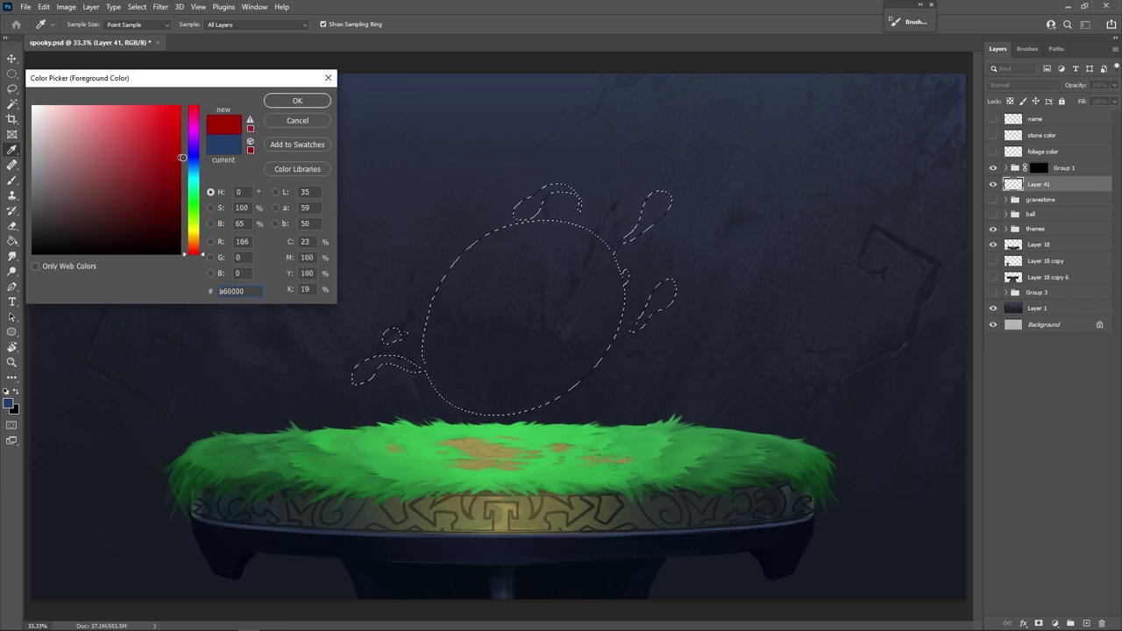
key("Return")
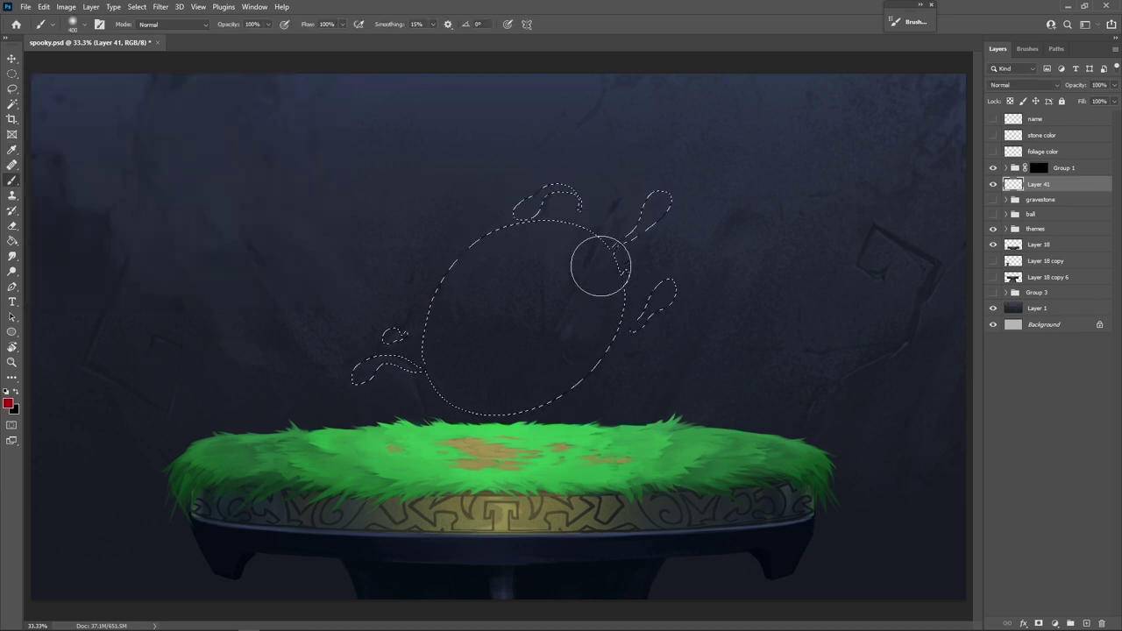
Fill the oval and splash selection with red using the 400 px Hard Round Pressure Opacity brush, and deselect it.
right_click(671, 308)
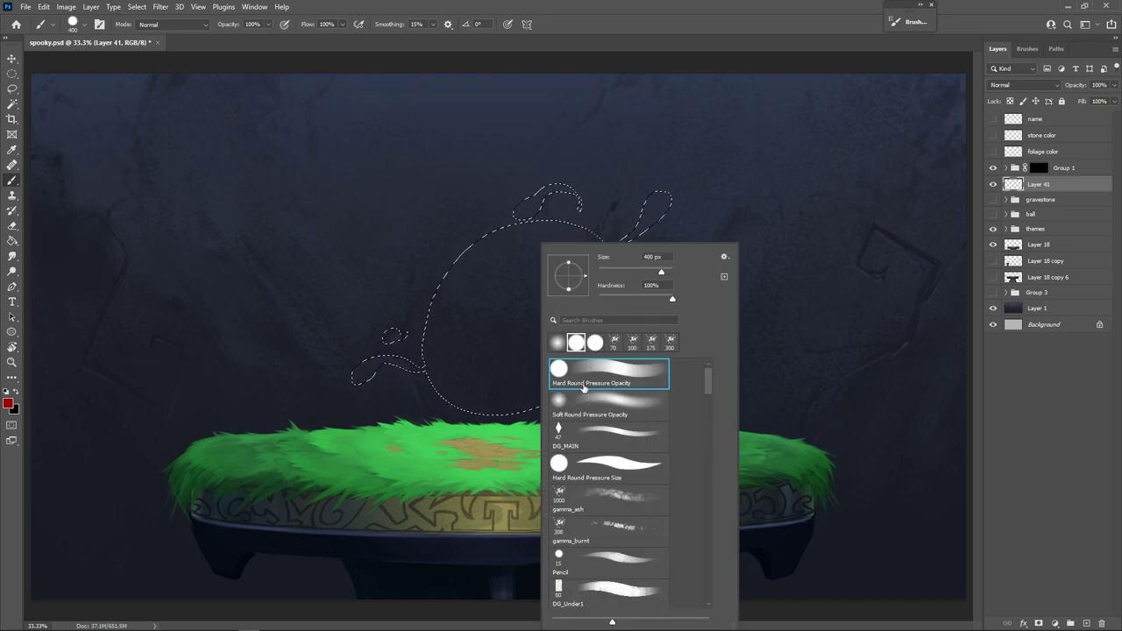
mouse_move(533, 420)
left_mouse_down()
mouse_move(604, 336)
mouse_move(459, 357)
mouse_move(462, 233)
mouse_move(526, 401)
mouse_move(468, 242)
mouse_move(546, 259)
left_mouse_up()
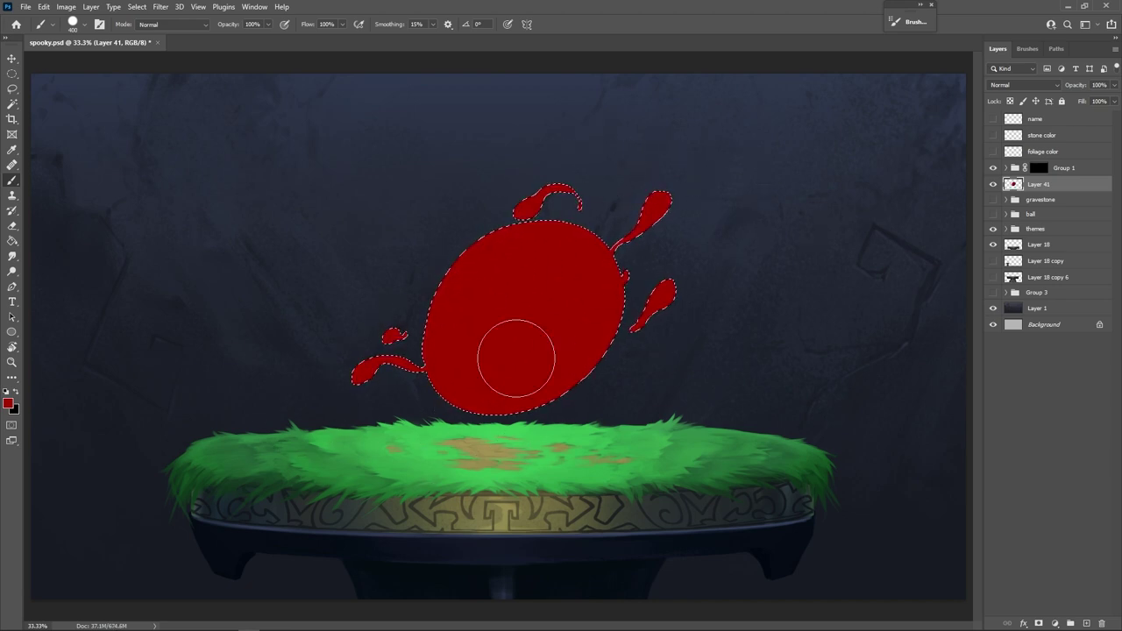
key("ctrl+d")
Move the red splash shape slightly up and to the left above the pedestal.
key("m")
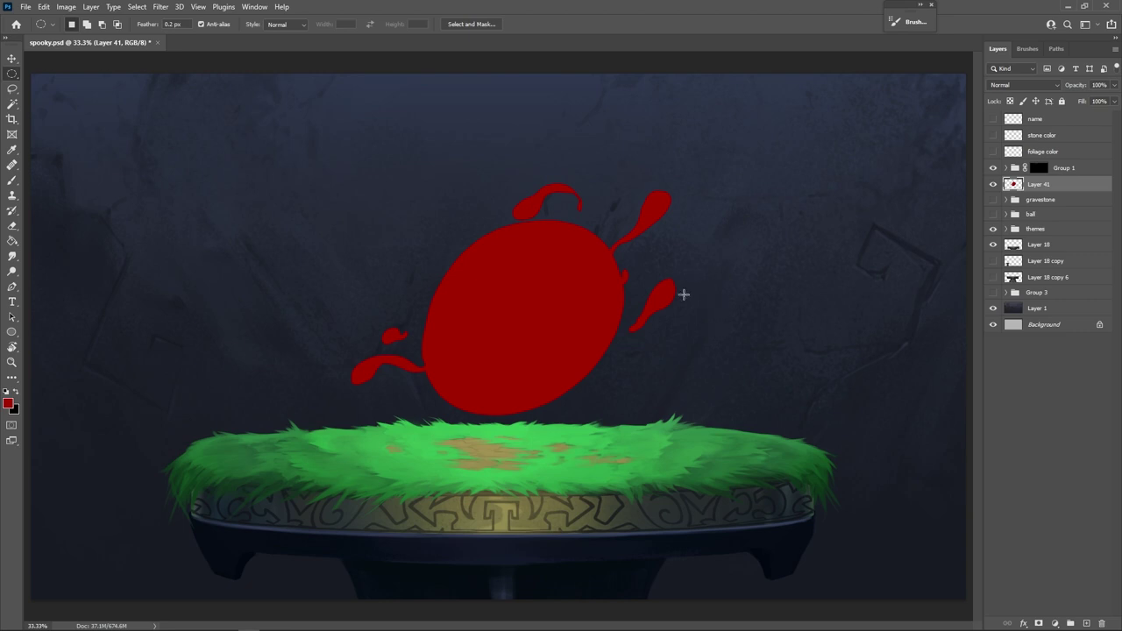
key("v")
left_click_drag(679, 387, 662, 362)
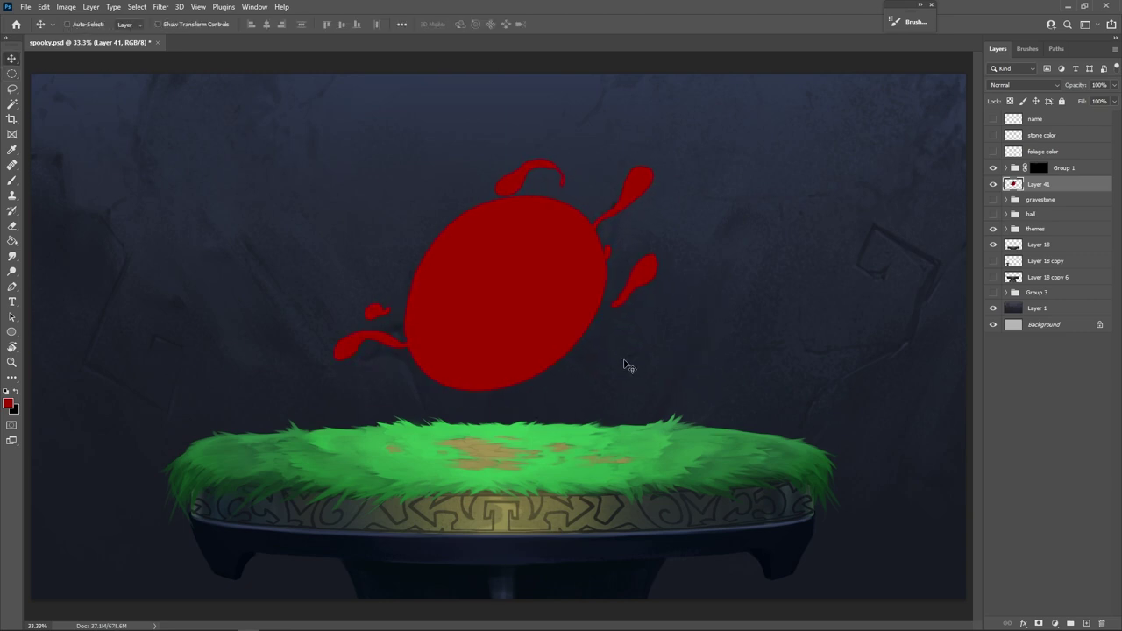
Thin the tips of the upper curved splash and the lower-right droplet with a reduced Eraser.
key("b")
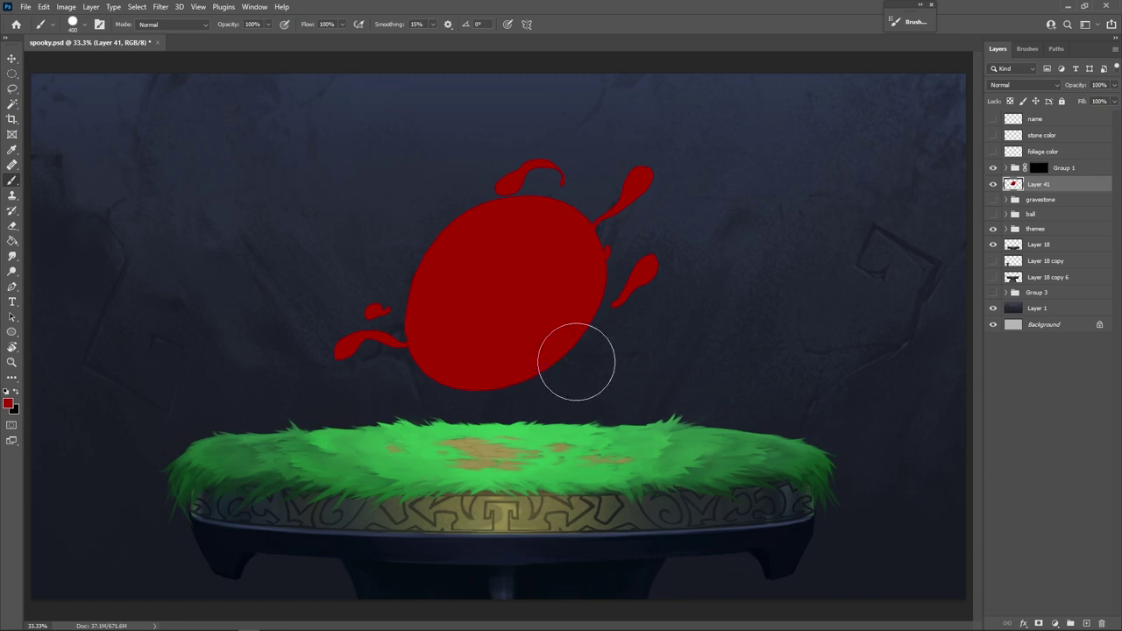
key("e")
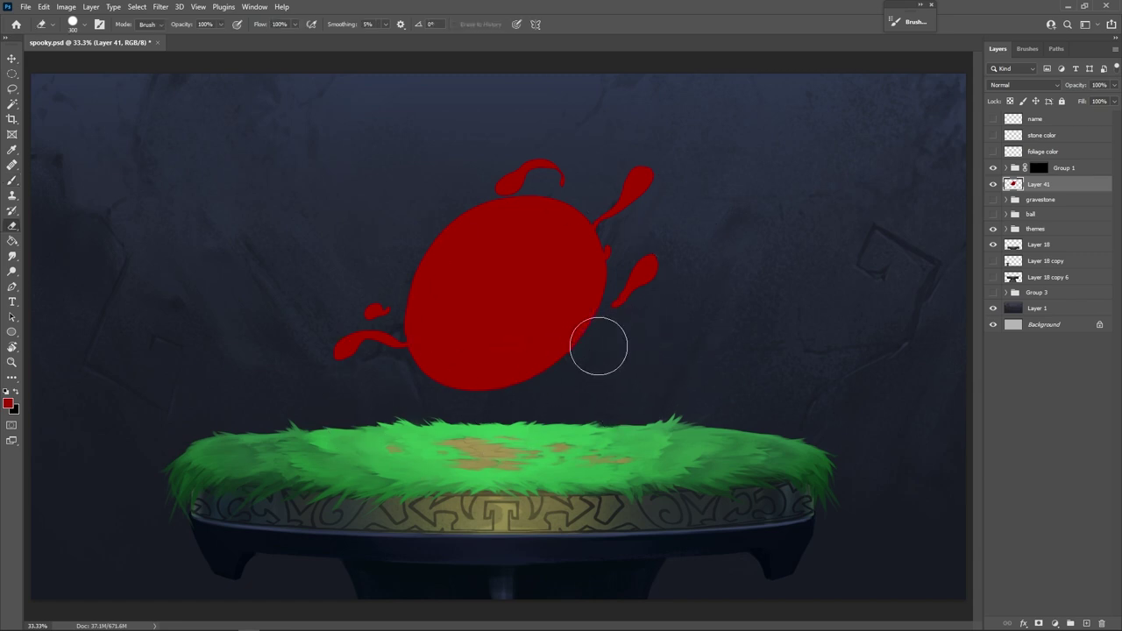
right_click(599, 345)
left_click(748, 203)
key("bracketleft")
key("bracketleft")
key("bracketleft")
key("bracketleft")
key("bracketleft")
key("bracketleft")
key("bracketleft")
key("bracketleft")
key("bracketleft")
key("bracketleft")
key("bracketleft")
key("bracketleft")
Refine the red silhouette with a 20 px brush, reshaping the lower-left splash and adding small droplets, and reposition the shape.
key("b")
right_click(478, 293)
key("Escape")
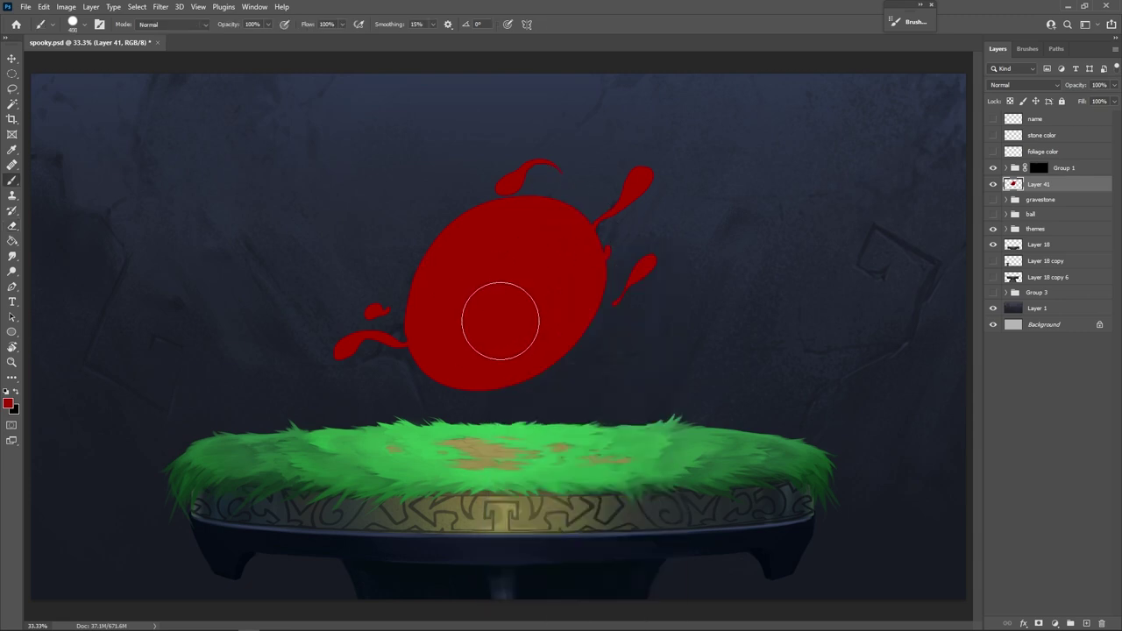
key("bracketleft")
key("bracketleft")
key("bracketleft")
key("bracketleft")
key("bracketleft")
key("bracketleft")
key("bracketleft")
key("bracketleft")
key("bracketleft")
key("v")
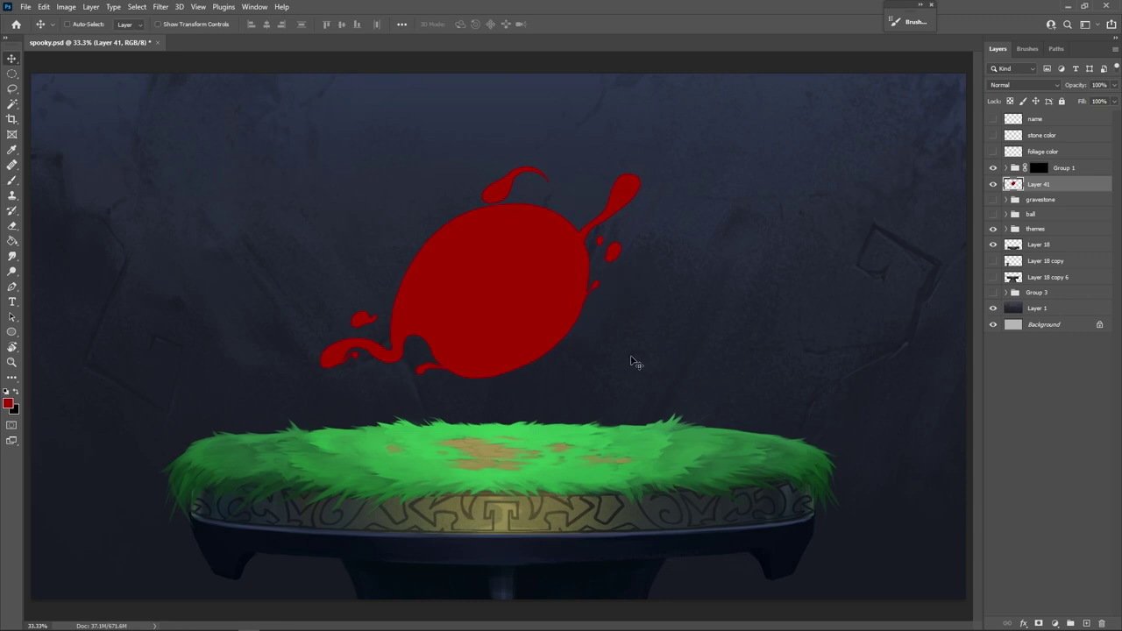
Add a new layer above the red shape and clip it to that shape.
key("b")
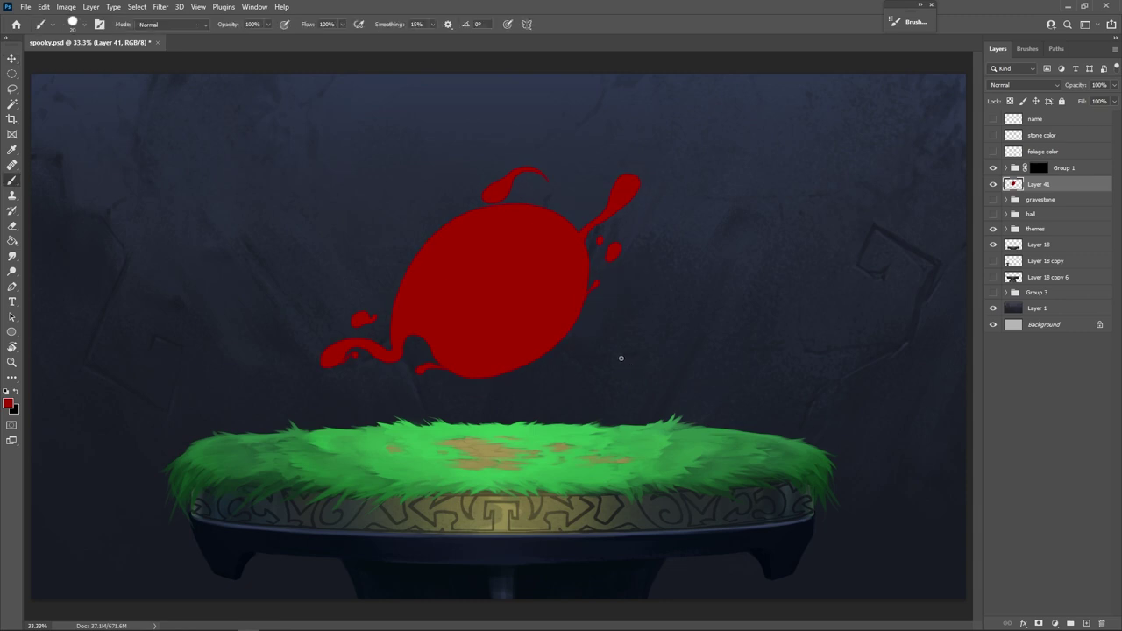
left_click(1085, 623)
right_click(1036, 195)
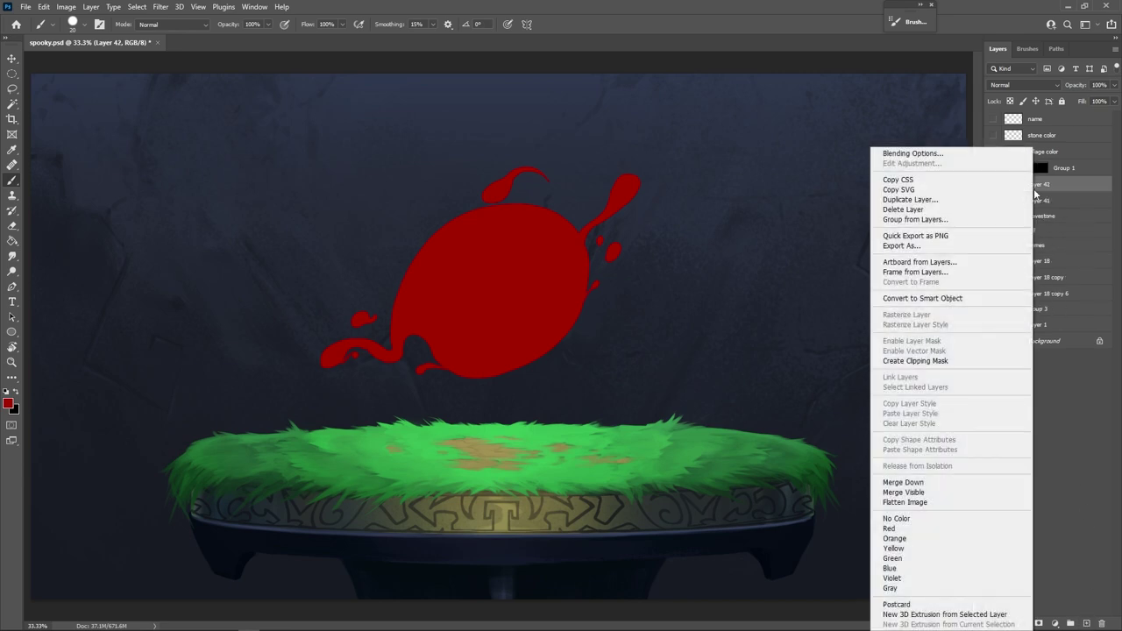
left_click(944, 362)
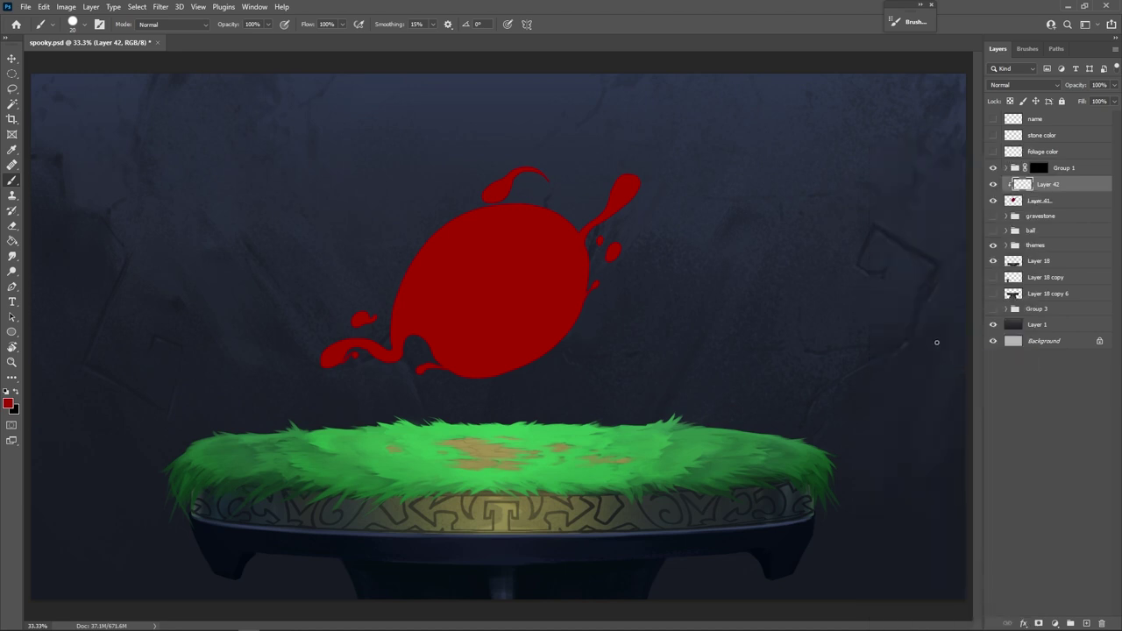
Set up the Soft Round Pressure Opacity brush at 500 px with a very dark red foreground color.
right_click(544, 302)
double_click(611, 408)
key("bracketright")
key("bracketright")
key("bracketright")
key("bracketright")
key("bracketright")
key("bracketright")
key("bracketright")
key("bracketright")
key("bracketright")
key("bracketright")
key("bracketright")
key("bracketright")
key("bracketright")
key("bracketright")
key("bracketright")
key("bracketright")
key("bracketright")
key("bracketright")
left_click(8, 403)
left_click(624, 255)
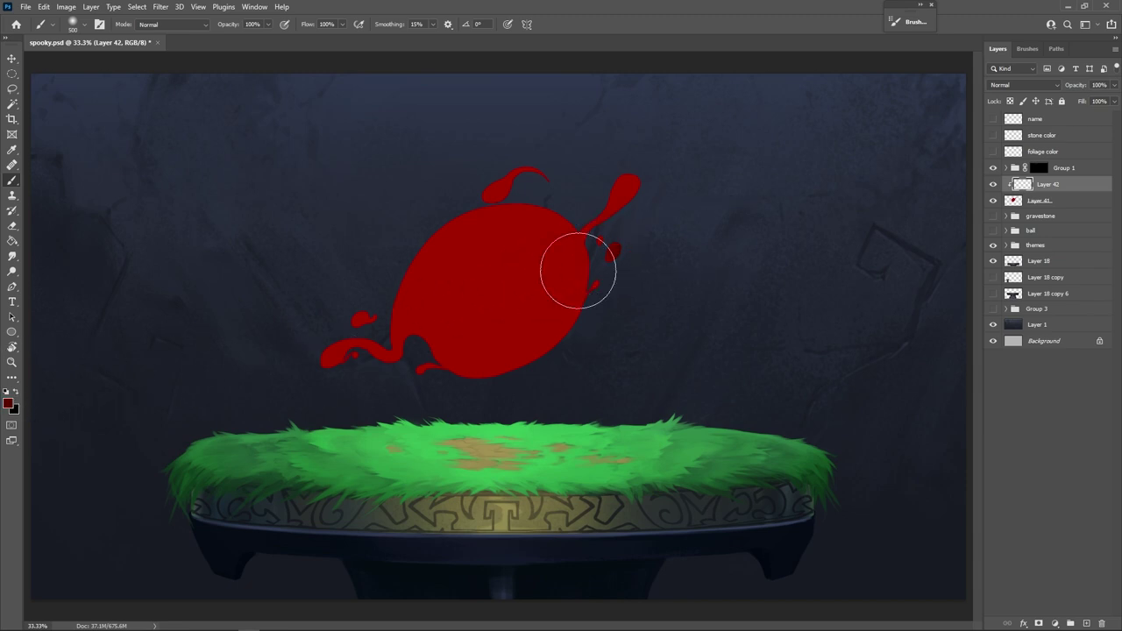
mouse_move(578, 272)
left_mouse_down()
mouse_move(281, 413)
mouse_move(553, 343)
mouse_move(439, 219)
mouse_move(522, 296)
left_mouse_up()
key("ctrl+z")
right_click(524, 360)
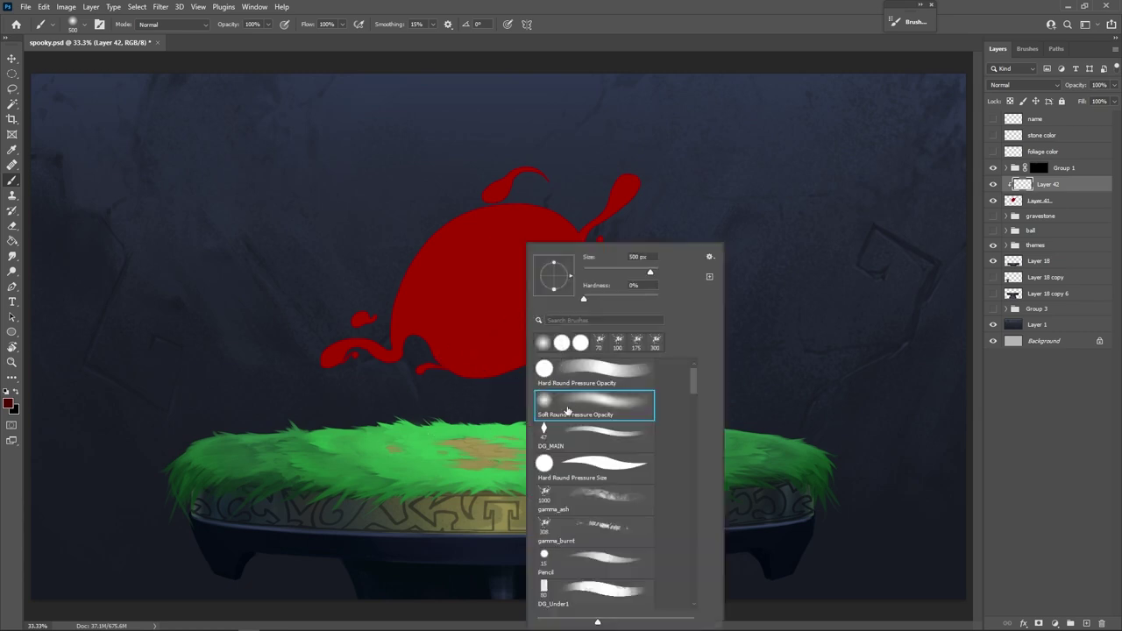
left_click(801, 316)
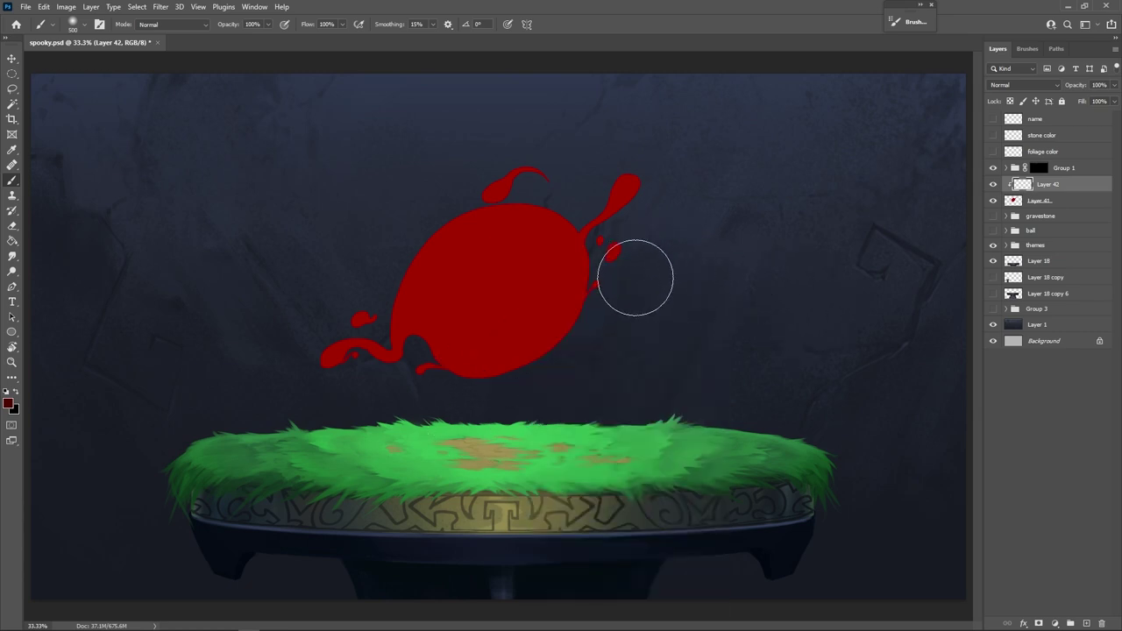
Shade the oval's lower-right side in dark red with the soft brush enlarged to 800 px.
key("bracketleft")
key("bracketleft")
key("bracketleft")
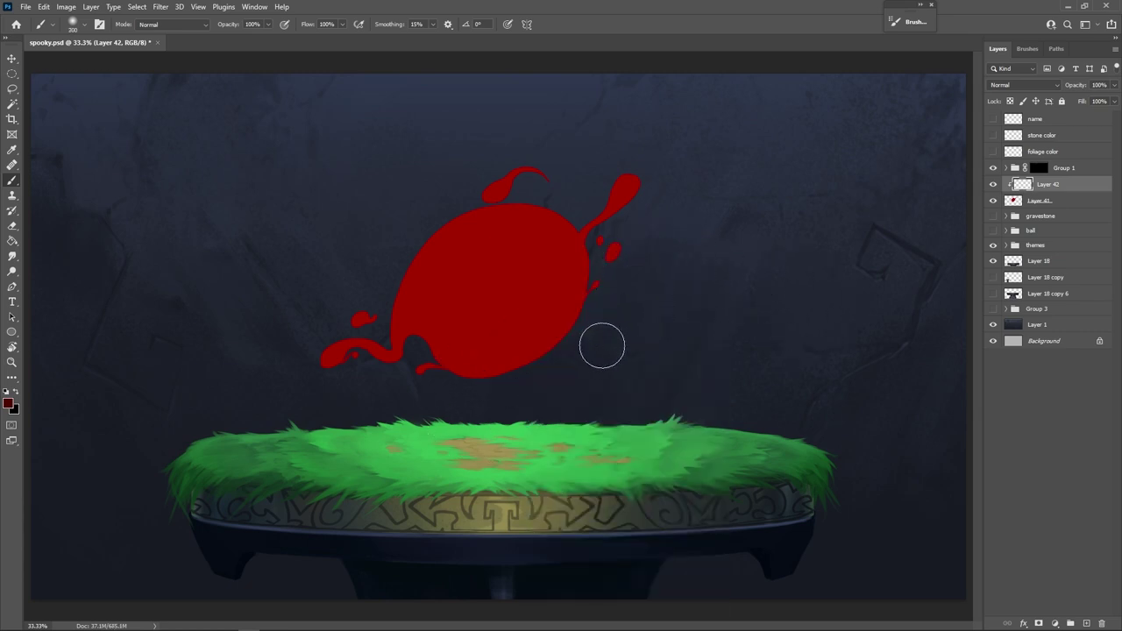
key("bracketright")
key("bracketright")
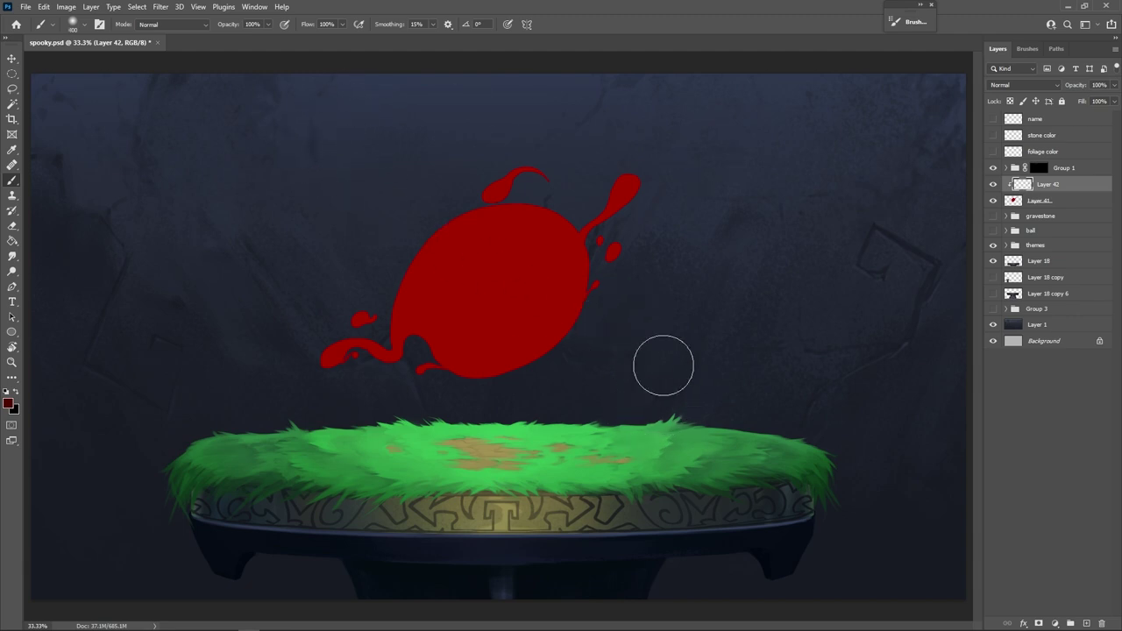
key("bracketright")
key("bracketright")
key("bracketright")
key("bracketright")
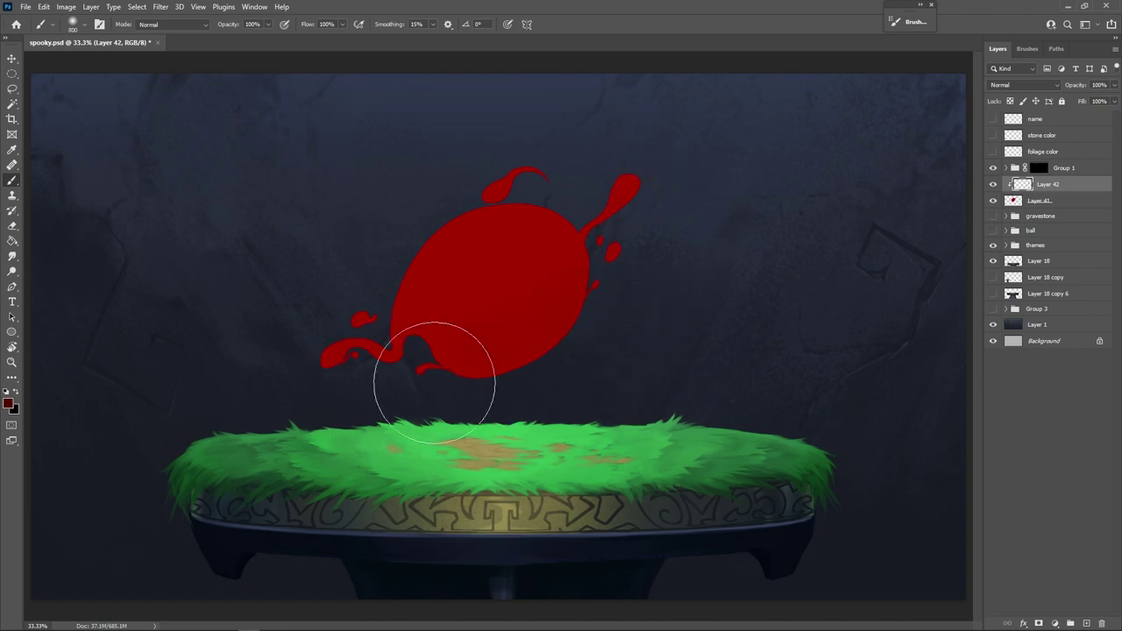
left_click(7, 404)
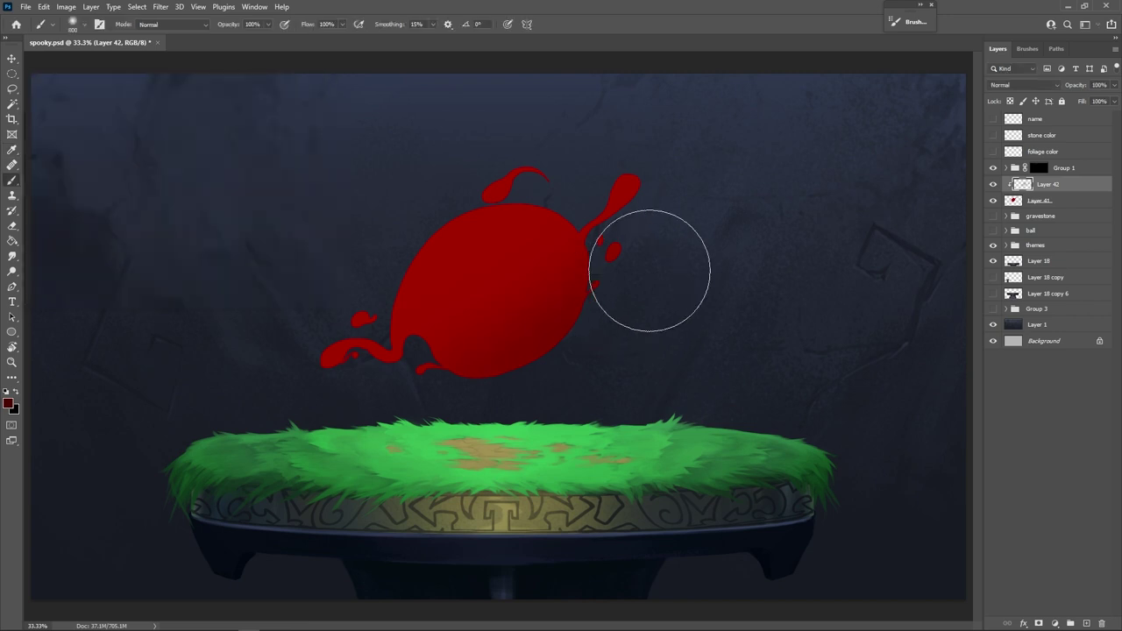
left_click(298, 99)
Shade the edges of the splashes and droplets in dark red with the soft brush reduced to about 70 px.
key("bracketleft")
key("bracketleft")
key("bracketleft")
key("bracketleft")
key("bracketleft")
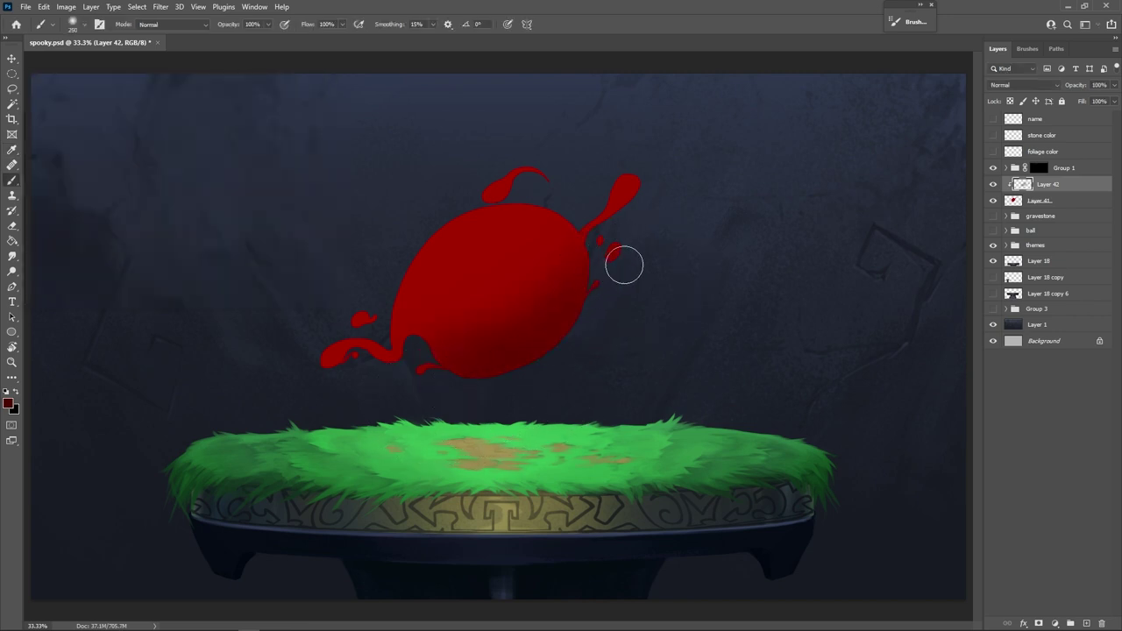
key("bracketleft")
key("bracketleft")
key("bracketleft")
key("bracketleft")
left_click_drag(612, 217, 633, 190)
key("bracketright")
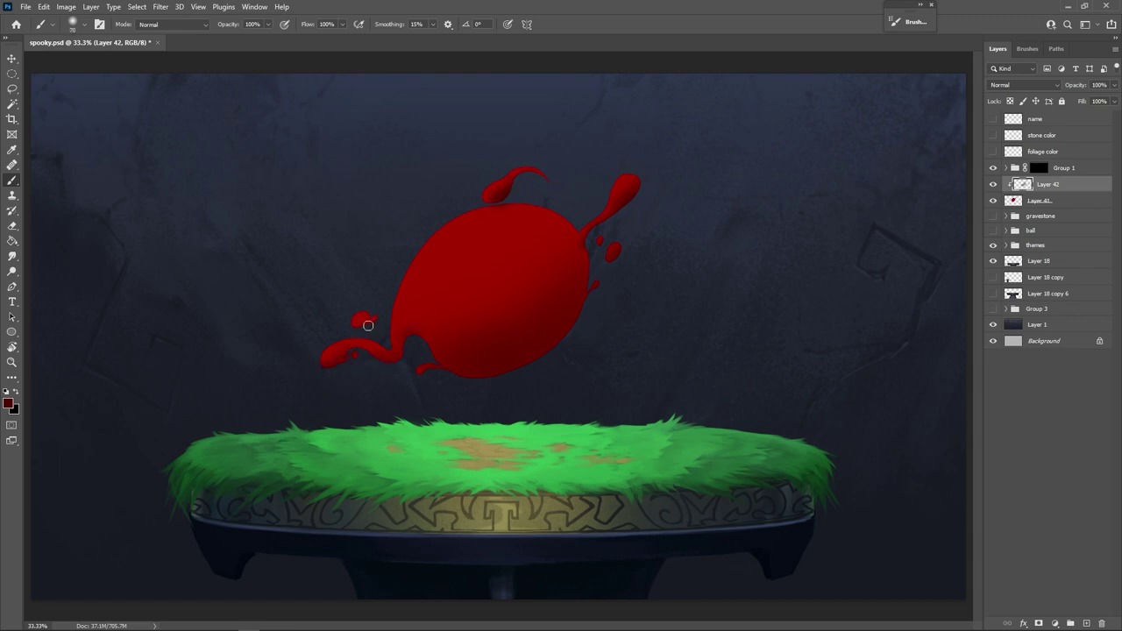
key("bracketright")
left_click_drag(515, 190, 477, 203)
Deepen the dark red shading along the oval's lower-right edge with the soft brush at 500 px.
key("bracketright")
key("bracketright")
key("bracketright")
key("bracketright")
key("bracketright")
key("bracketright")
key("bracketright")
key("bracketright")
key("bracketright")
key("bracketright")
key("bracketright")
key("bracketright")
left_click_drag(586, 334, 579, 275)
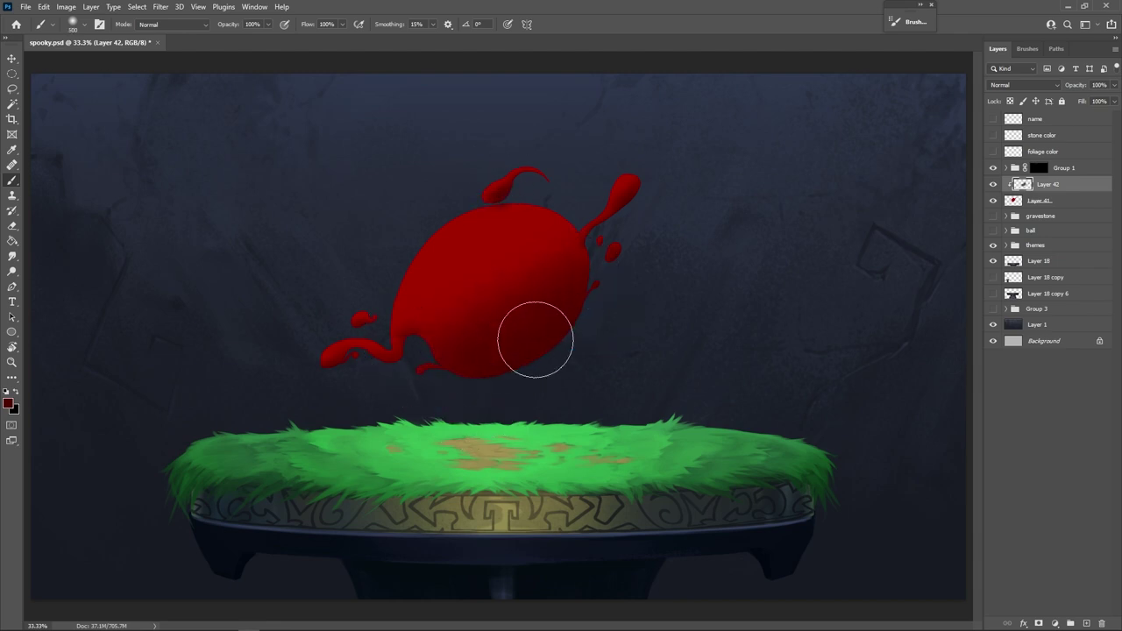
Switch the foreground to a brighter red and lighten the oval's upper-left area with the soft brush at 400 px.
key("bracketleft")
key("bracketleft")
key("bracketleft")
key("n")
left_click_drag(177, 132, 178, 120)
left_click(310, 101)
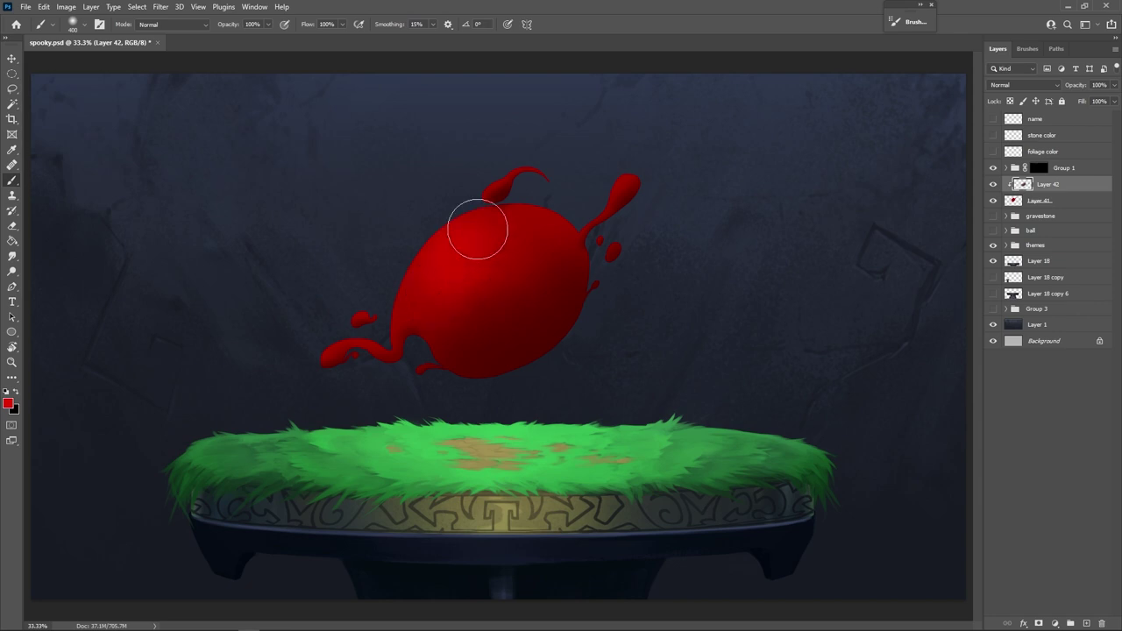
mouse_move(476, 229)
left_mouse_down()
mouse_move(483, 289)
mouse_move(464, 322)
mouse_move(502, 248)
mouse_move(473, 256)
mouse_move(509, 230)
mouse_move(536, 262)
mouse_move(611, 156)
mouse_move(539, 219)
mouse_move(525, 278)
mouse_move(559, 253)
mouse_move(554, 268)
mouse_move(563, 246)
mouse_move(514, 329)
mouse_move(523, 258)
mouse_move(457, 323)
mouse_move(412, 328)
mouse_move(453, 342)
left_mouse_up()
Paint bright red highlights on the splashes and droplets with a soft brush of about 45 px, and select the base shape's layer.
key("[")
key("[")
key("[")
key("[")
key("[")
key("[")
key("[")
key("[")
key("[")
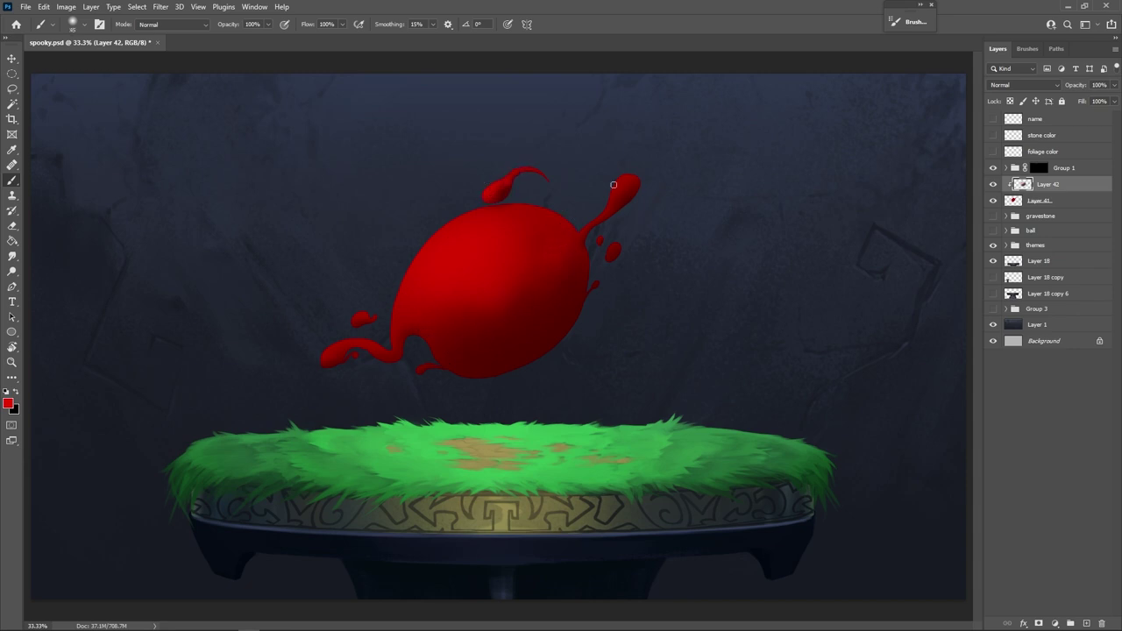
left_click_drag(627, 181, 624, 205)
left_click(1061, 203)
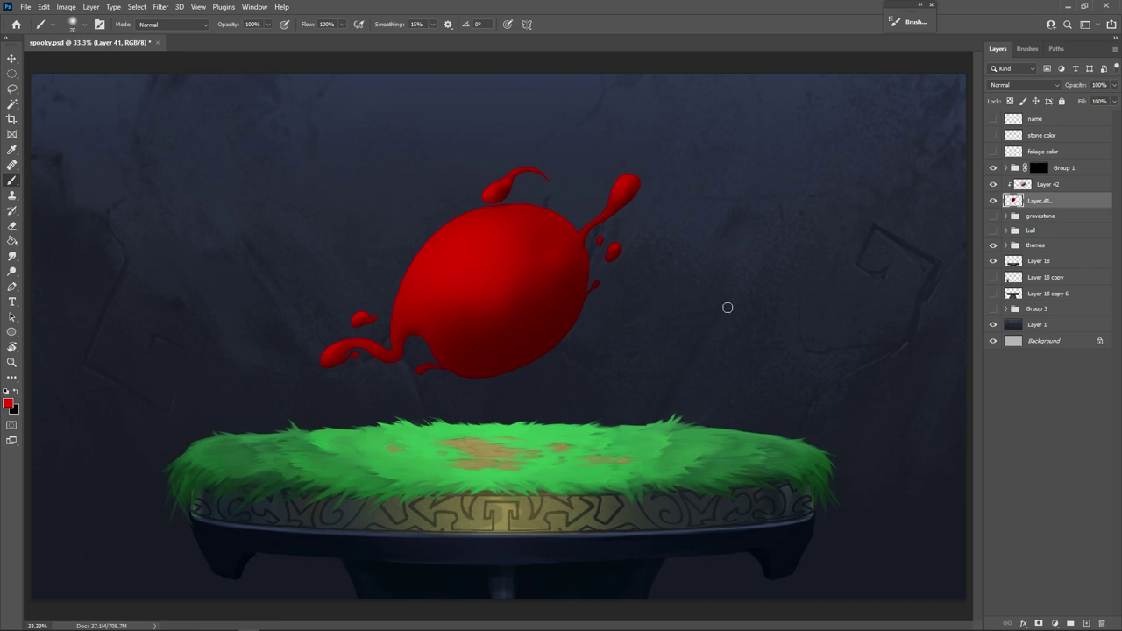
left_click_drag(674, 323, 807, 302)
key("ctrl+z")
mouse_move(671, 320)
left_mouse_down()
mouse_move(722, 296)
mouse_move(768, 307)
left_mouse_up()
key("ctrl+z")
On clipped Layer 42, sample a dark red from the ball and shade its upper-right edge with the soft brush reduced to 300 px.
key("]")
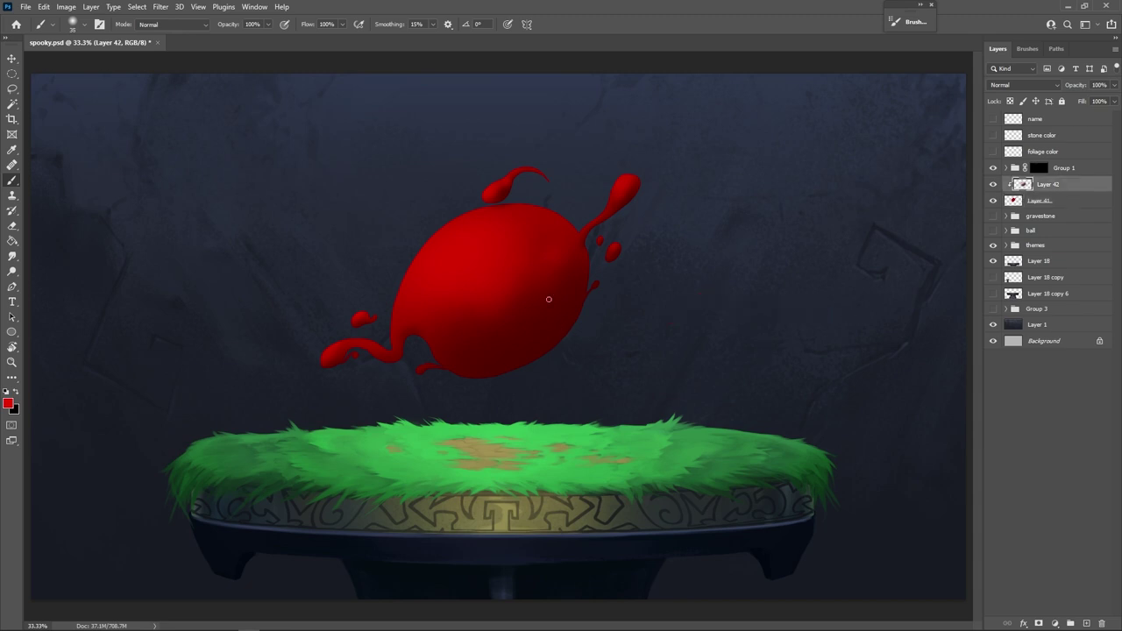
key("bracketright")
key("bracketright")
key("bracketright")
key("bracketright")
key("bracketright")
key("bracketright")
left_click(547, 323, "alt")
key("bracketright")
key("bracketright")
key("bracketright")
key("bracketright")
key("bracketright")
key("bracketright")
key("bracketright")
mouse_move(566, 265)
left_mouse_down()
mouse_move(522, 219)
mouse_move(503, 268)
mouse_move(509, 248)
mouse_move(556, 233)
left_mouse_up()
mouse_move(489, 280)
left_mouse_down()
mouse_move(387, 269)
mouse_move(359, 306)
left_mouse_up()
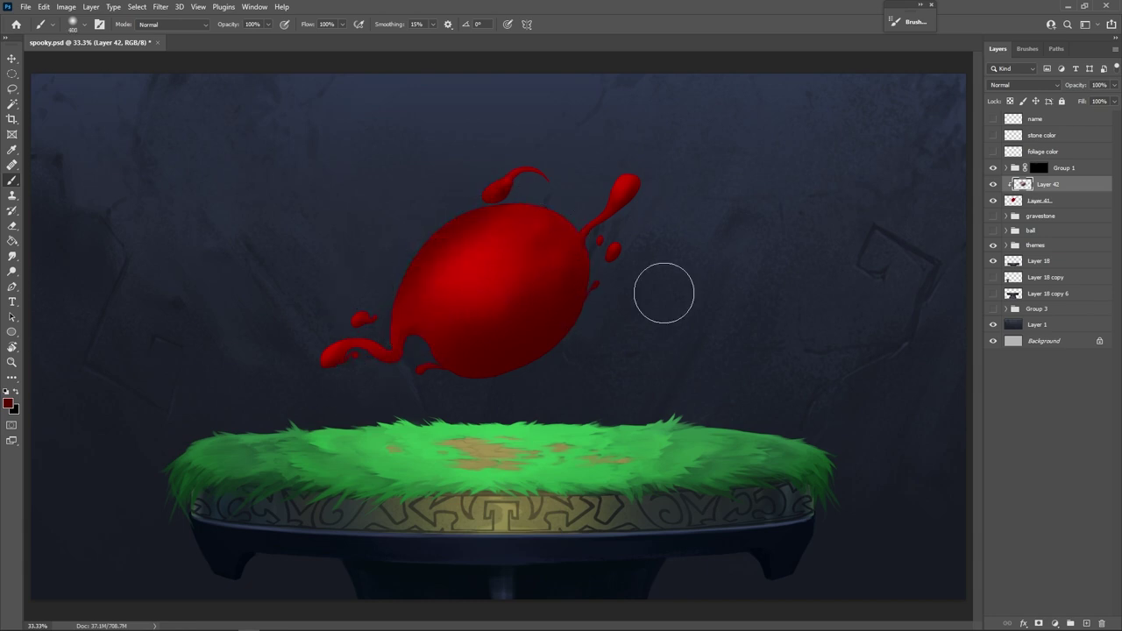
key("ctrl+z")
key("bracketleft")
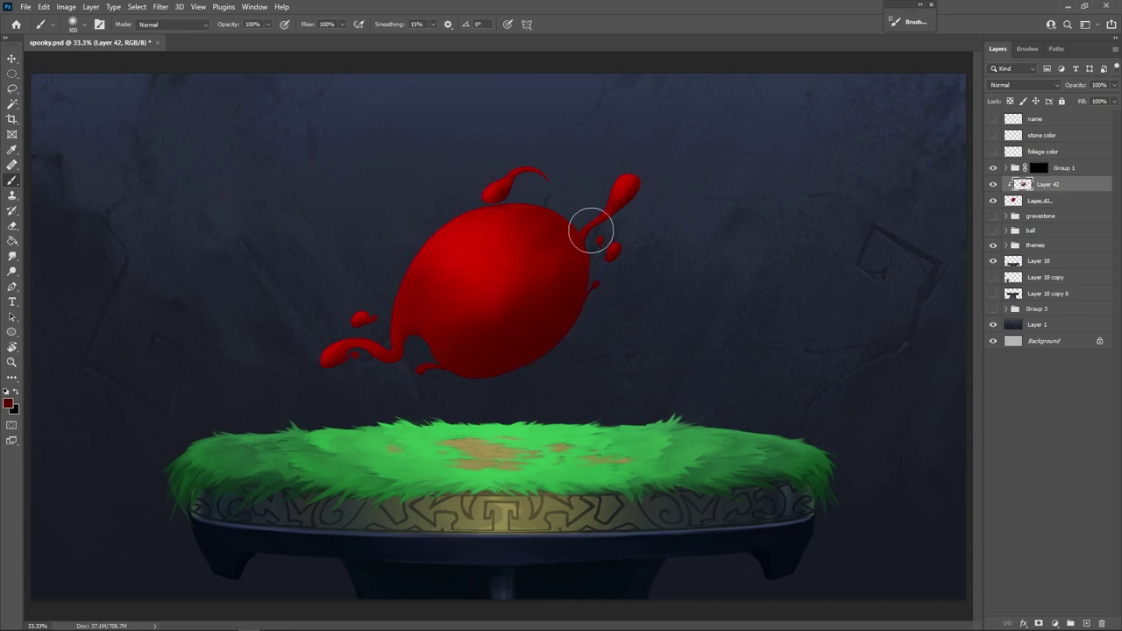
left_click_drag(638, 170, 641, 178)
Set the foreground colour to pale pink ffb5b5 and dab an oval highlight on the ball's upper-left area with a soft brush of about 90 px.
key("bracketleft")
key("bracketleft")
key("bracketleft")
key("bracketleft")
key("bracketleft")
key("bracketleft")
key("bracketleft")
left_click(7, 406)
left_click_drag(140, 135, 76, 105)
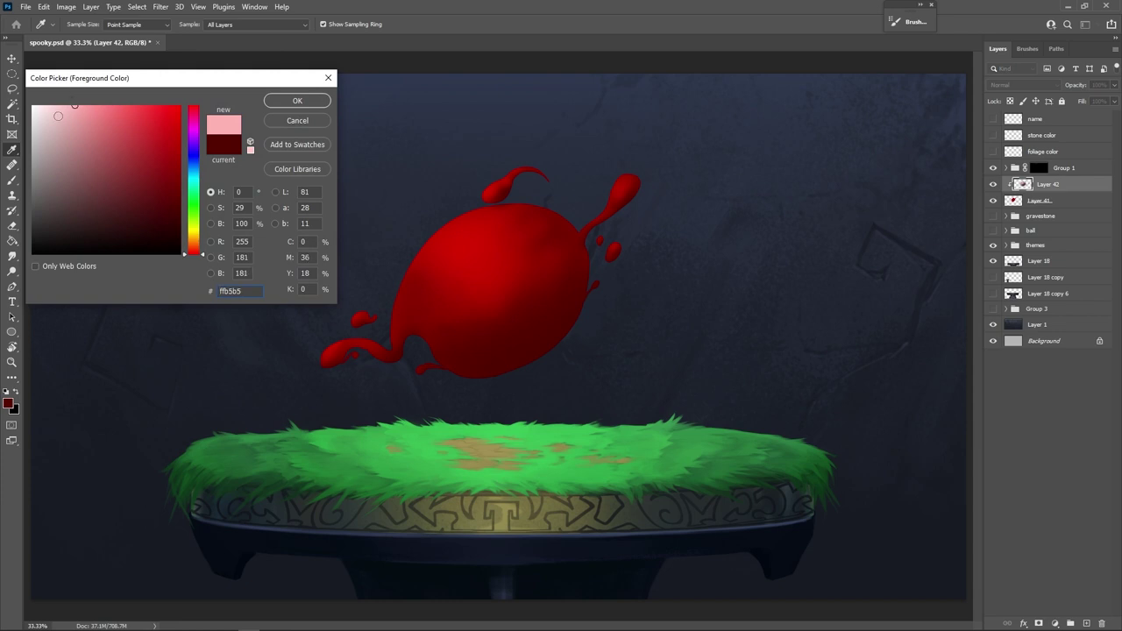
key("Return")
key("b")
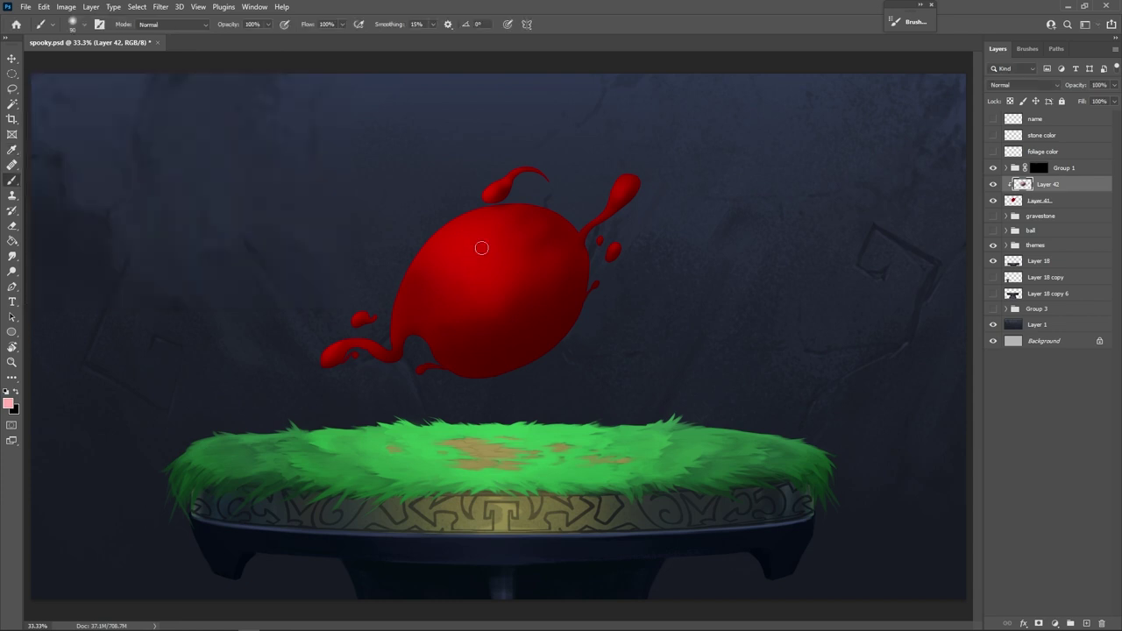
mouse_move(479, 252)
left_mouse_down()
mouse_move(463, 271)
mouse_move(481, 269)
left_mouse_up()
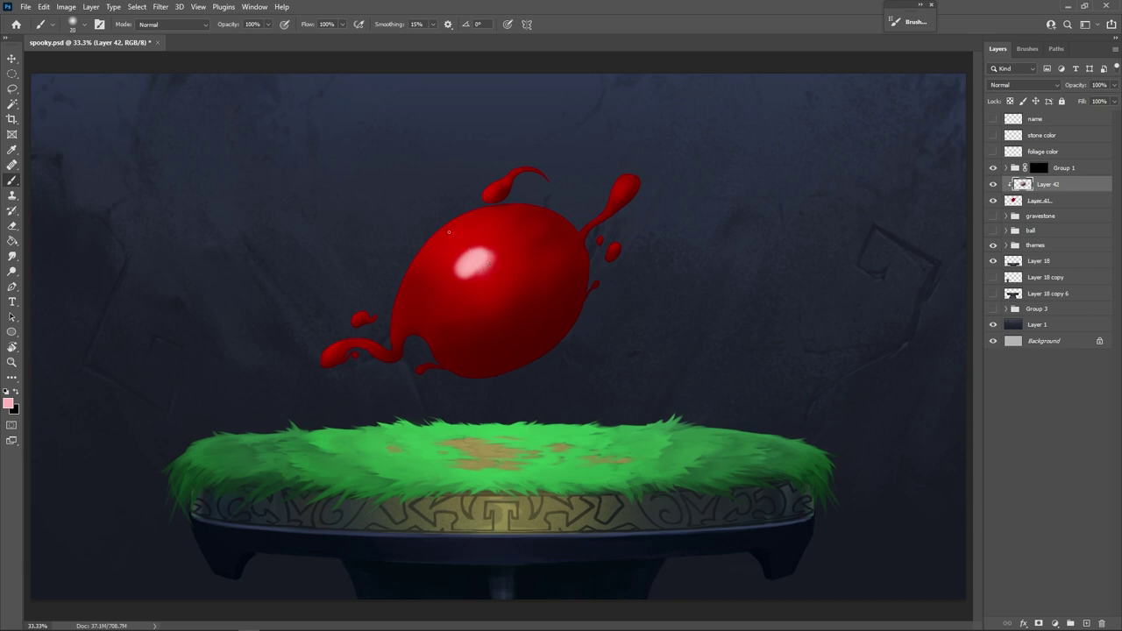
left_click_drag(495, 258, 450, 289)
key("ctrl+z")
key("ctrl+z")
key("ctrl+z")
key("ctrl+z")
Build up the pink highlight on the ball's upper-left area with a larger soft brush so its edges fade out.
key("bracketright")
key("bracketright")
key("bracketright")
key("bracketright")
key("bracketright")
key("bracketright")
key("bracketright")
mouse_move(471, 270)
left_mouse_down()
mouse_move(497, 258)
mouse_move(487, 244)
mouse_move(445, 274)
mouse_move(466, 252)
mouse_move(447, 289)
mouse_move(505, 256)
mouse_move(477, 264)
left_mouse_up()
Spread the pale pink highlight upward across the ball's upper-left area with a soft brush of about 70 px.
key("bracketright")
key("bracketright")
key("bracketright")
key("bracketright")
left_click(9, 403)
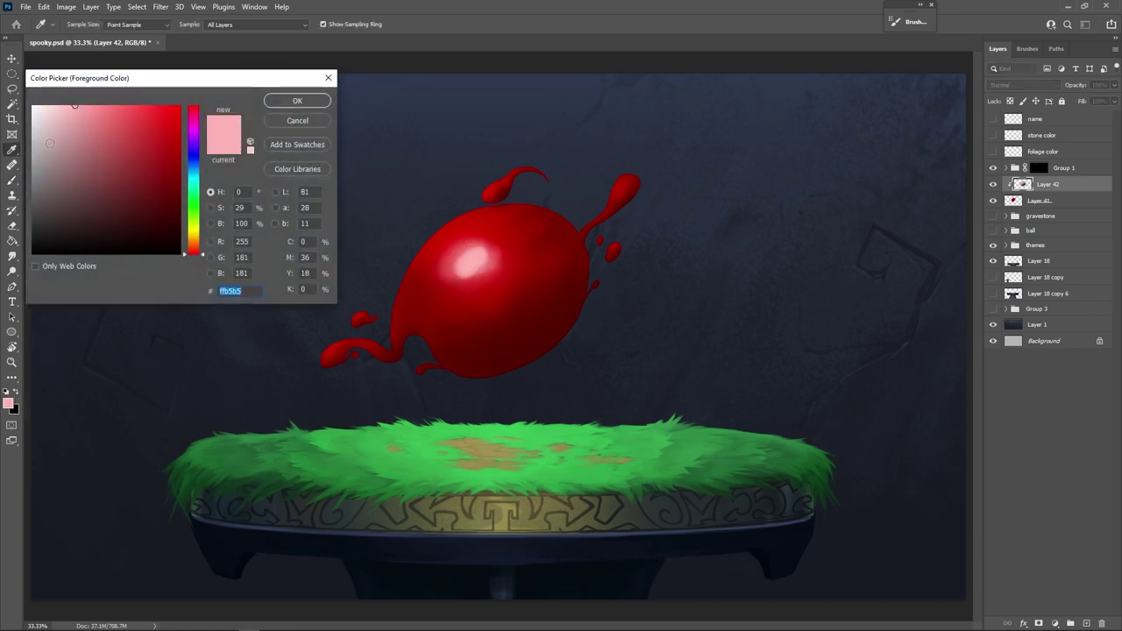
left_click(307, 125)
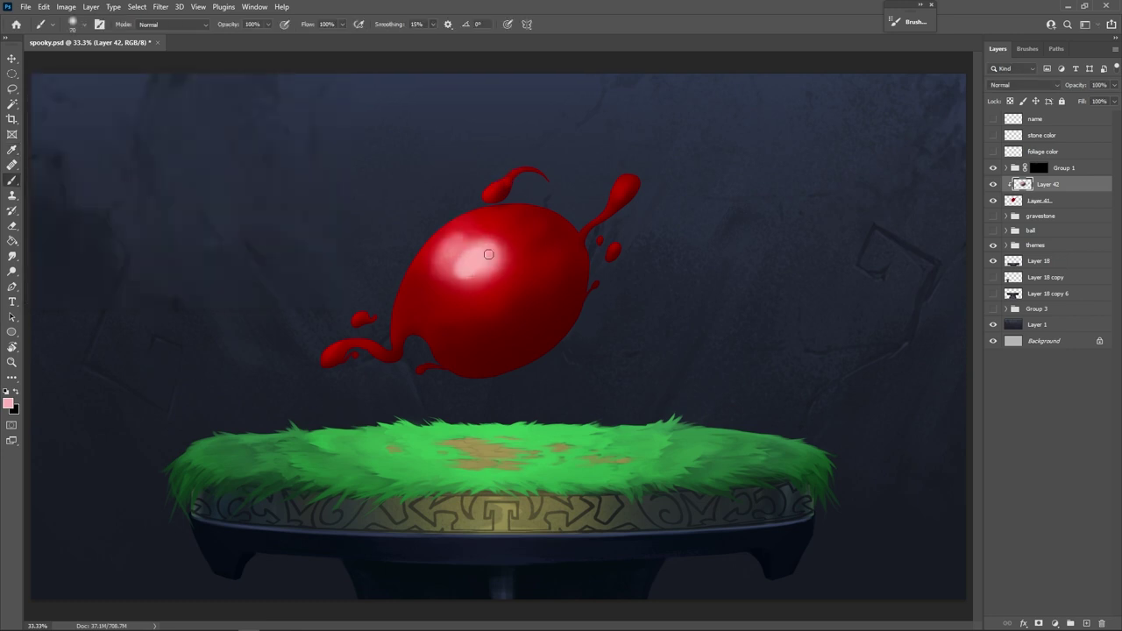
mouse_move(502, 234)
left_mouse_down()
mouse_move(463, 251)
mouse_move(496, 241)
mouse_move(449, 242)
left_mouse_up()
Add small pale pink highlights to the splashes and droplets with the soft brush reduced to about 25 px.
key("bracketleft")
key("bracketleft")
key("bracketleft")
key("bracketleft")
key("bracketleft")
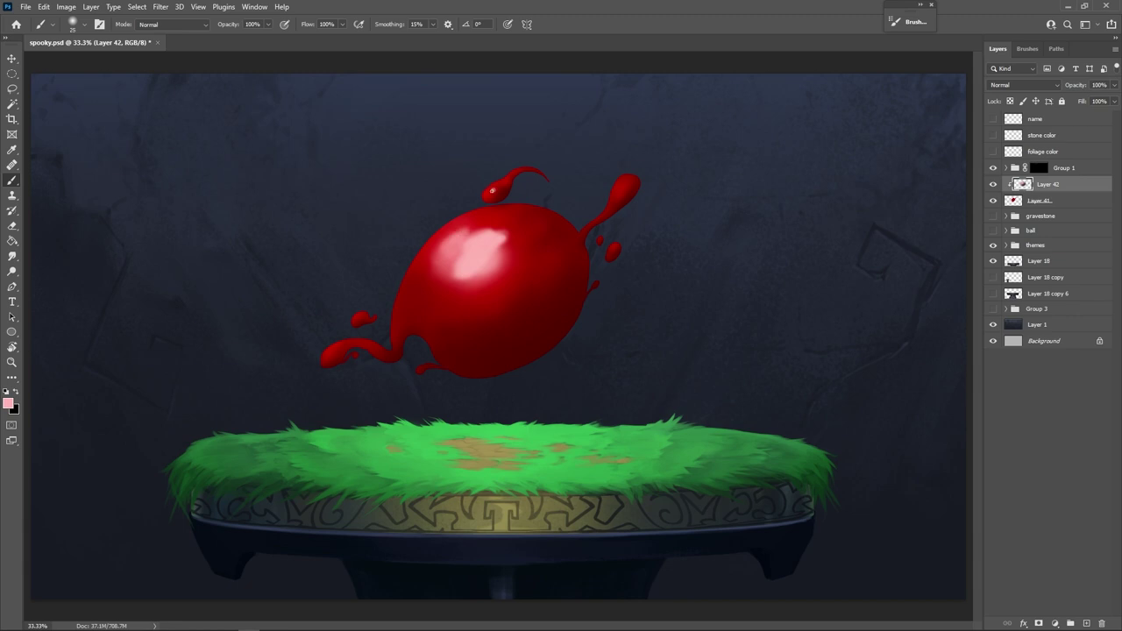
left_click(490, 189)
left_click(625, 184)
left_click(613, 248)
Paint a thin pink rim highlight along the ball's left edge down to the base of the left splash.
left_click_drag(419, 278, 395, 322)
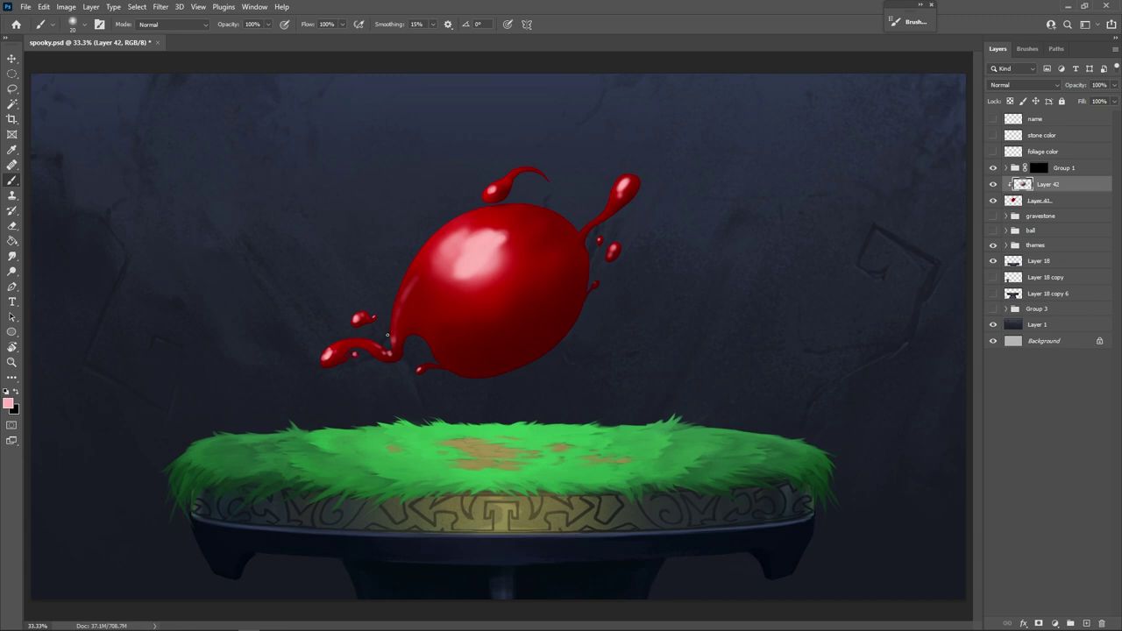
key("bracketleft")
left_click_drag(392, 353, 400, 293)
key("bracketright")
key("bracketright")
left_click_drag(389, 352, 400, 310)
Sample the red beside the rim highlight and soften the highlight's inner side with a larger soft brush.
left_click(409, 305, "alt")
key("]")
key("]")
key("]")
key("]")
key("]")
left_click_drag(409, 293, 403, 330)
Blend the lower end of the rim highlight into the left splash using darker reds sampled from the ball.
left_click(394, 332, "alt")
left_click(409, 300, "alt")
left_click(409, 302, "alt")
left_click(409, 312, "alt")
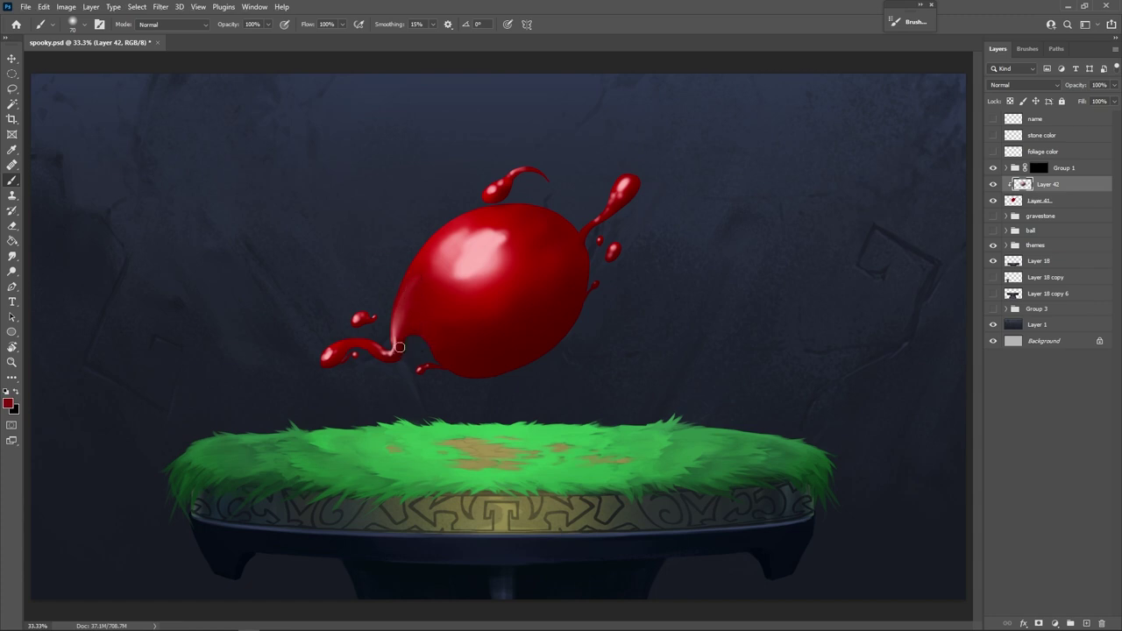
left_click(411, 322, "alt")
mouse_move(398, 319)
left_mouse_down()
mouse_move(394, 358)
mouse_move(391, 347)
left_mouse_up()
left_click(398, 351, "alt")
Sample the red beside the main highlight and soften the highlight's upper-right side with the soft brush at 150 px.
left_click(560, 304, "alt")
key("bracketright")
key("bracketright")
key("bracketright")
key("bracketright")
key("bracketright")
key("bracketright")
left_click(514, 247, "alt")
mouse_move(498, 242)
left_mouse_down()
mouse_move(483, 255)
mouse_move(502, 228)
left_mouse_up()
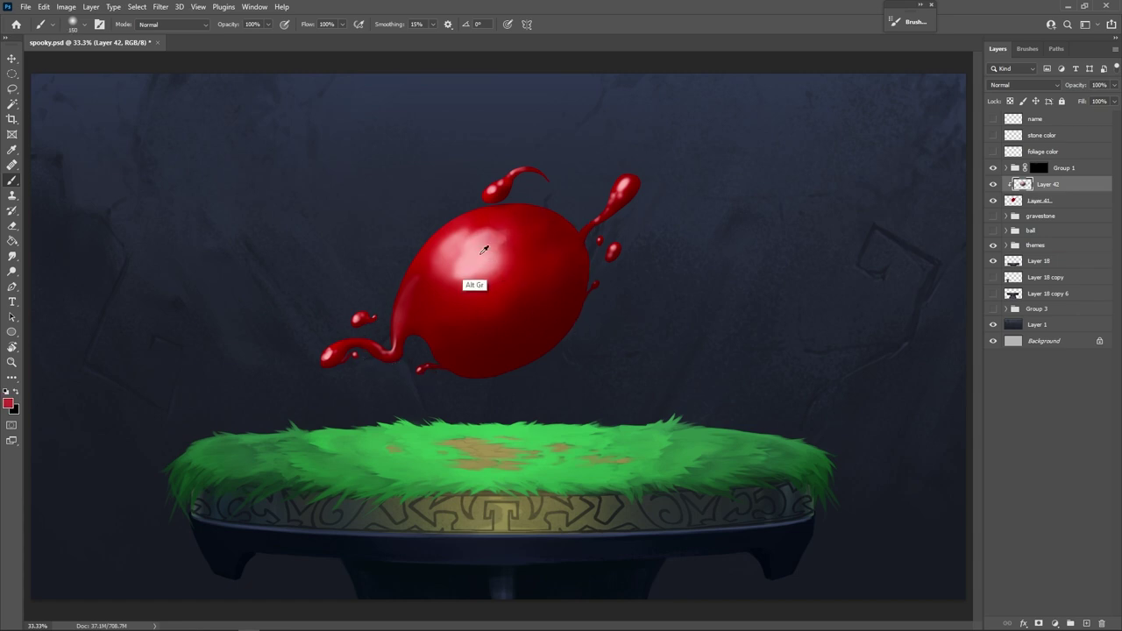
Sample pink from the main highlight and dab a small secondary highlight at its left with a soft brush of about 60 px.
left_click(480, 255, "alt")
key("bracketleft")
key("bracketleft")
key("bracketleft")
key("bracketleft")
key("bracketleft")
key("bracketleft")
key("bracketleft")
key("bracketleft")
left_click_drag(445, 252, 444, 249)
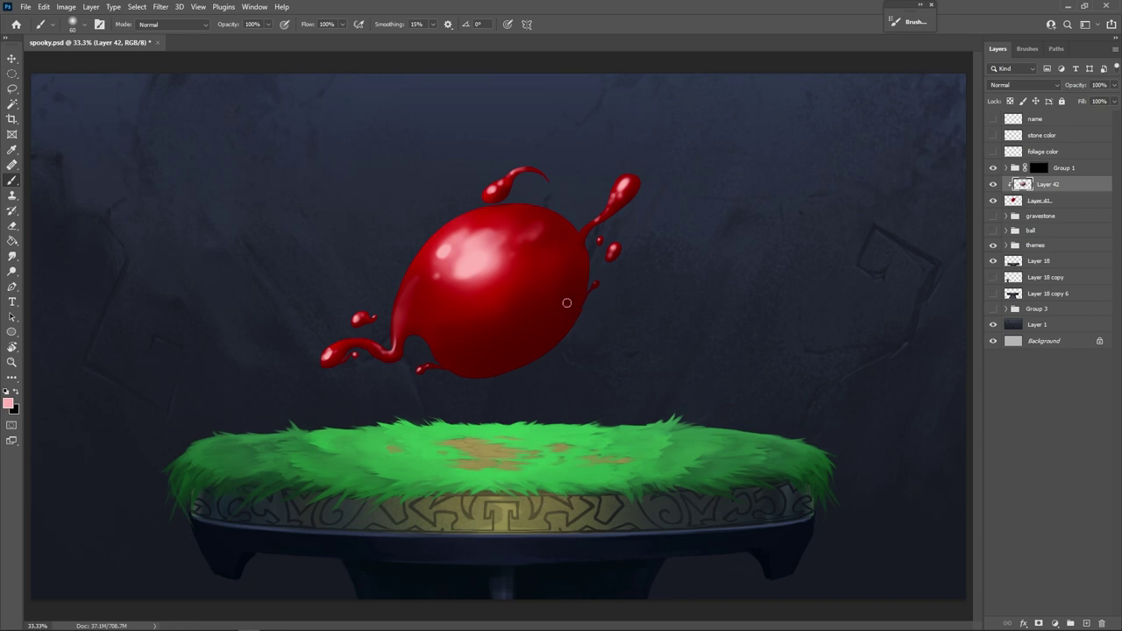
Pick a more saturated pink as the foreground colour and strengthen the small highlights around the ball's main highlight.
left_click(7, 405)
left_click(96, 113)
left_click(311, 103)
mouse_move(524, 249)
left_mouse_down()
mouse_move(561, 217)
mouse_move(539, 248)
mouse_move(482, 261)
mouse_move(508, 230)
mouse_move(510, 271)
mouse_move(493, 271)
mouse_move(503, 242)
mouse_move(451, 235)
left_mouse_up()
Sample red from the ball's upper-right area and blend the highlights into it with the soft brush at 175 px.
key("bracketright")
key("bracketright")
key("bracketright")
key("bracketright")
key("bracketright")
key("bracketright")
key("bracketright")
left_click(535, 249, "alt")
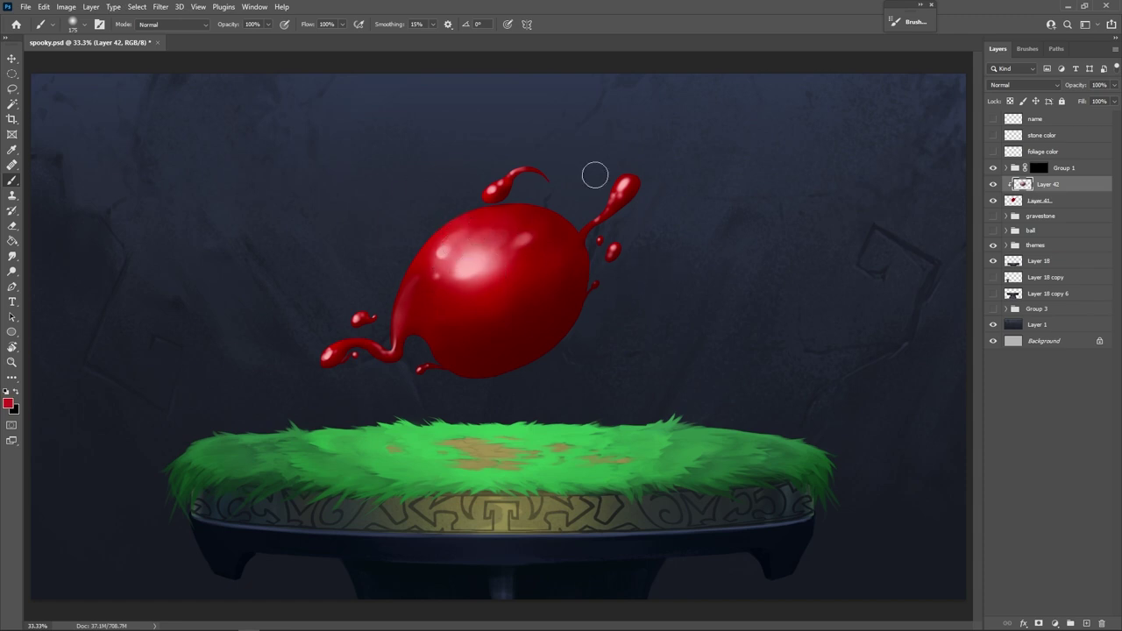
Paint a bright red rim light along the ball's lower-right edge with the soft brush reduced to about 50 px.
key("[")
key("[")
key("[")
key("[")
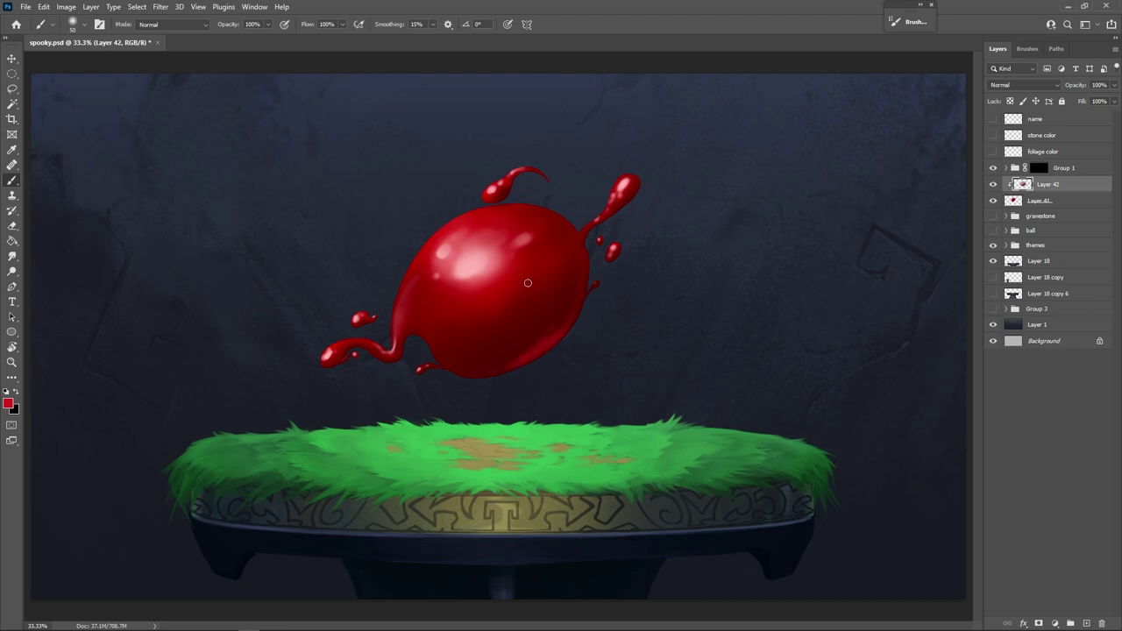
Build up bright red reflected light along the ball's bottom and lower-right edge, alternating larger and smaller soft brush sizes.
key("bracketright")
key("bracketright")
key("bracketright")
key("bracketright")
key("bracketright")
key("bracketright")
key("bracketright")
key("bracketleft")
key("bracketleft")
key("bracketleft")
key("bracketleft")
key("bracketleft")
key("bracketleft")
key("bracketleft")
key("bracketright")
key("bracketright")
key("bracketright")
key("bracketright")
key("bracketright")
key("bracketright")
key("bracketright")
key("bracketleft")
key("bracketleft")
key("bracketleft")
key("bracketleft")
key("bracketleft")
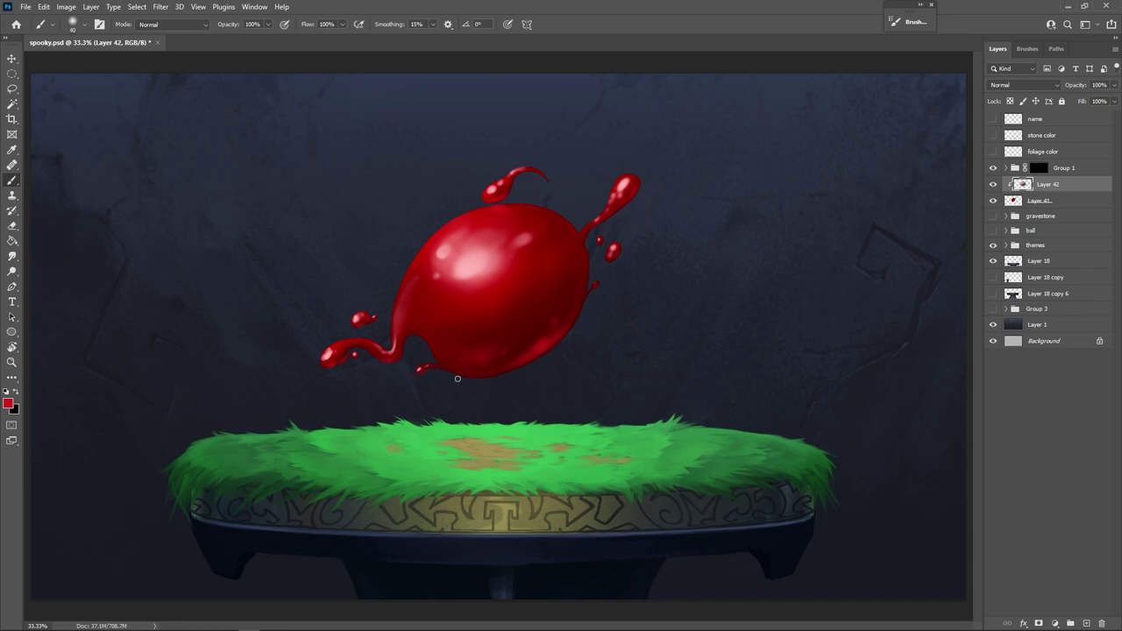
Widen and soften the red reflected glow at the ball's bottom with a soft brush of about 100 px.
key("]")
key("]")
key("]")
key("]")
key("bracketright")
key("bracketright")
key("bracketright")
key("bracketright")
key("bracketleft")
key("bracketleft")
key("bracketleft")
key("bracketleft")
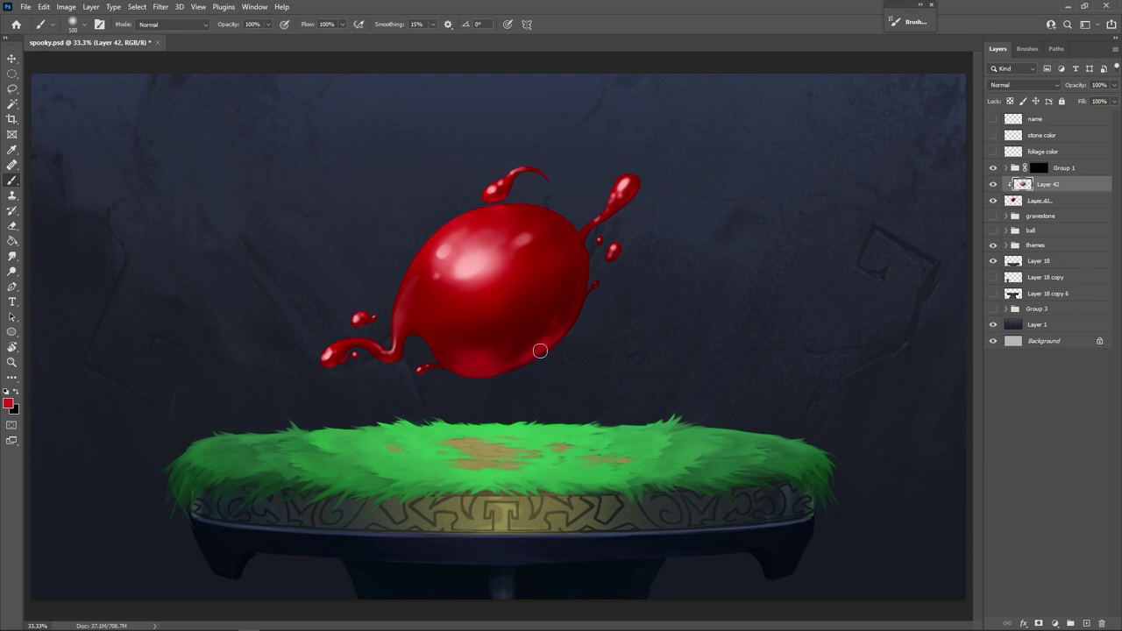
Blend the red reflected glow into the ball's lower-right body with the soft brush enlarged to 250 px.
key("bracketleft")
key("bracketleft")
key("bracketright")
key("bracketright")
key("bracketright")
key("bracketright")
key("bracketright")
key("bracketright")
key("bracketright")
key("bracketright")
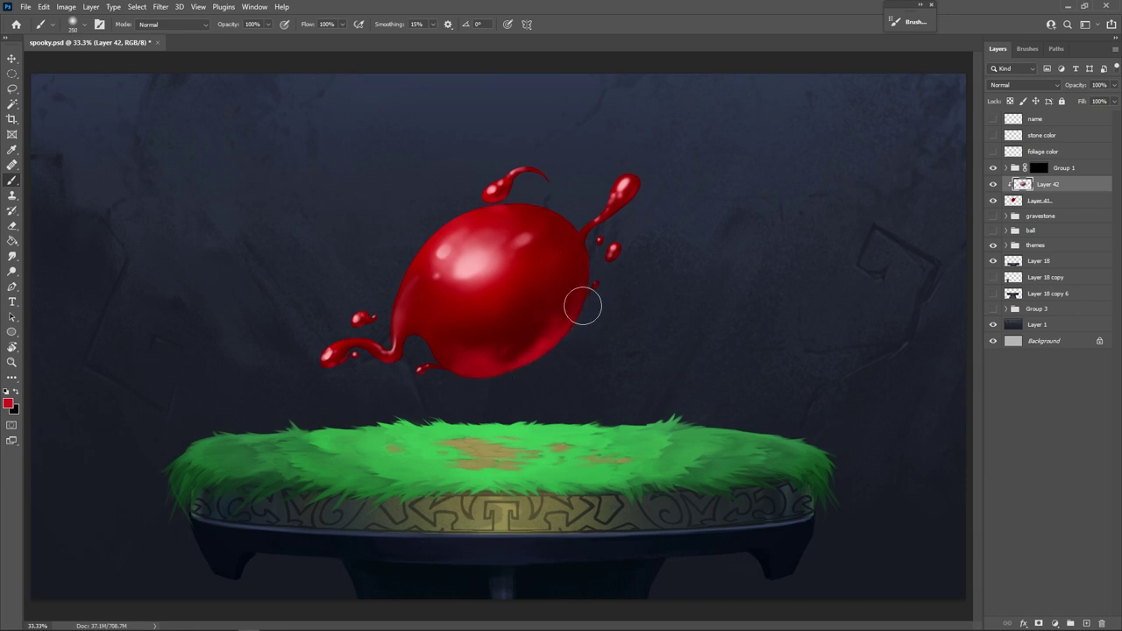
Tighten the red rim light along the ball's lower-right edge with progressively smaller soft brush sizes.
key("bracketleft")
key("bracketleft")
key("bracketleft")
key("bracketleft")
key("bracketleft")
key("bracketleft")
key("bracketleft")
key("bracketleft")
Spread and smooth the reflected light along the ball's bottom with an enlarged soft brush.
key("]")
key("]")
key("]")
key("]")
key("]")
key("]")
key("]")
key("]")
key("]")
key("]")
key("]")
key("]")
key("]")
key("]")
key("]")
key("]")
key("[")
key("[")
mouse_move(491, 360)
left_mouse_down()
mouse_move(528, 338)
mouse_move(524, 355)
left_mouse_up()
Sample dark and brighter reds around the ball's lower half and blend the shadow into the reflected light with the soft brush.
left_click(514, 346, "alt")
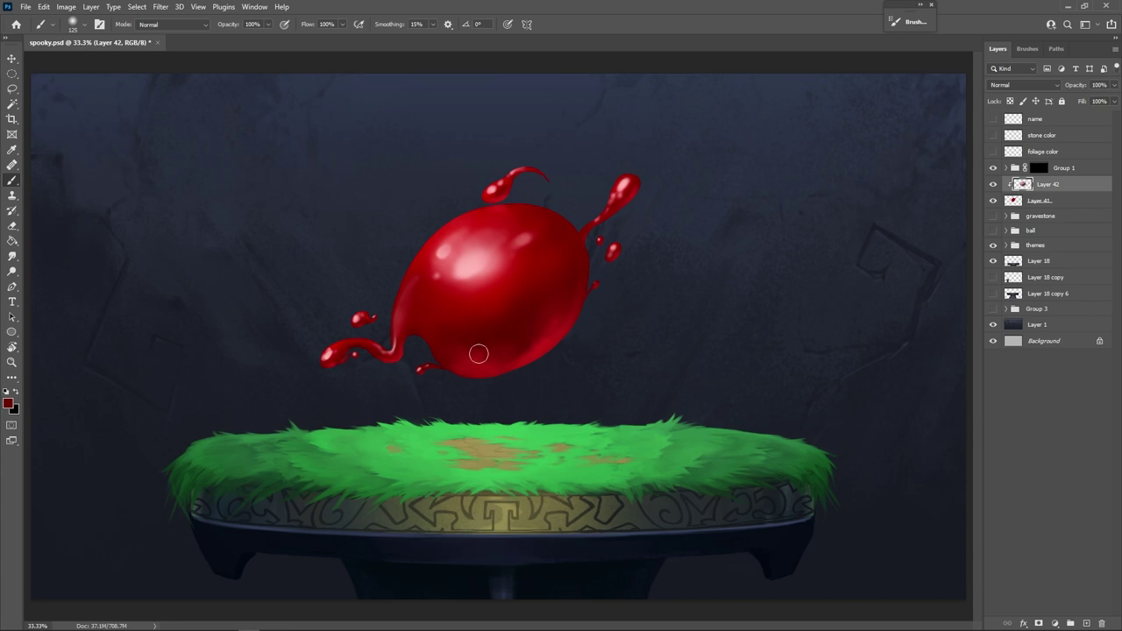
left_click(508, 339, "alt")
left_click(491, 372, "alt")
left_click(545, 342, "alt")
left_click(559, 331, "alt")
left_click(430, 288, "alt")
key("p")
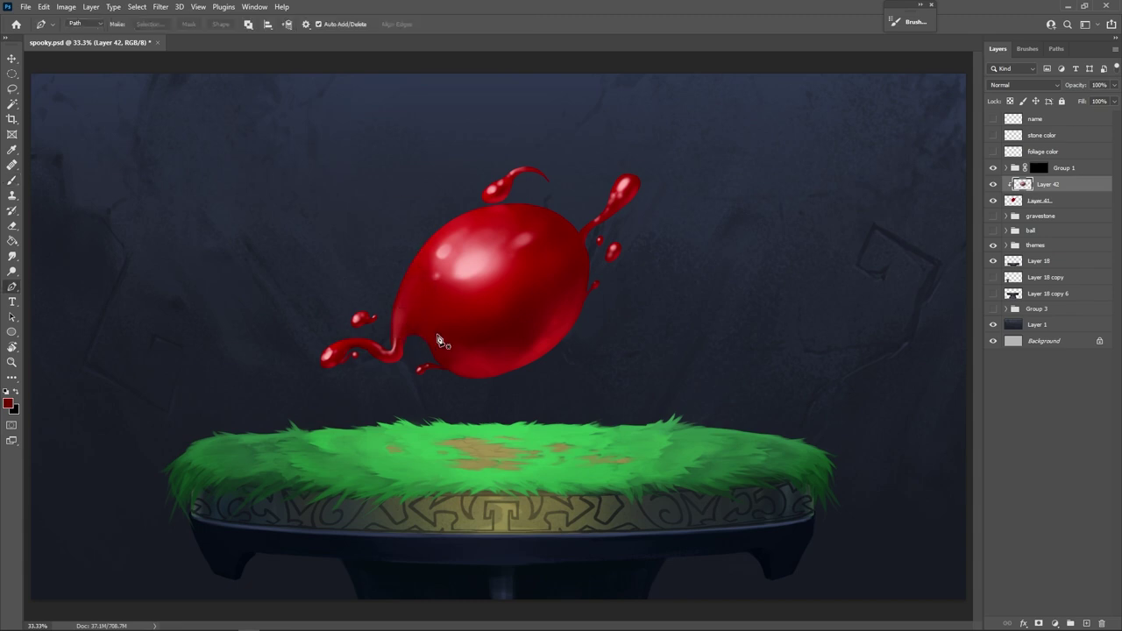
key("b")
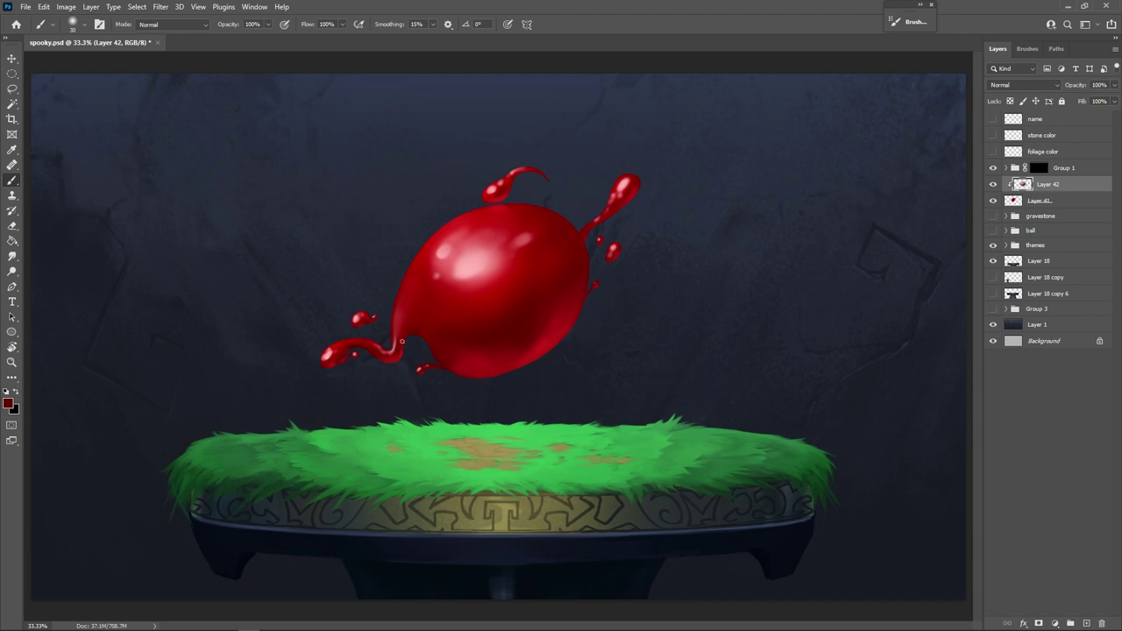
Shade the ball's lower-left edge beside the tail in dark red, gradually enlarging the soft brush.
key("]")
key("]")
key("]")
key("]")
left_click_drag(412, 322, 432, 349)
key("]")
key("]")
key("]")
Sample reds from the left tail and paint a soft transition where it joins the ball with a smaller brush.
key("bracketleft")
key("bracketleft")
key("bracketleft")
left_click(400, 321, "alt")
left_click(401, 355, "alt")
left_click_drag(408, 326, 400, 355)
Sample the ball's shadow red with an enlarged brush and set the foreground to a darker, more saturated red.
key("bracketright")
key("bracketright")
key("bracketright")
left_click(497, 339, "alt")
key("bracketright")
key("bracketright")
key("bracketright")
key("bracketright")
left_click(8, 403)
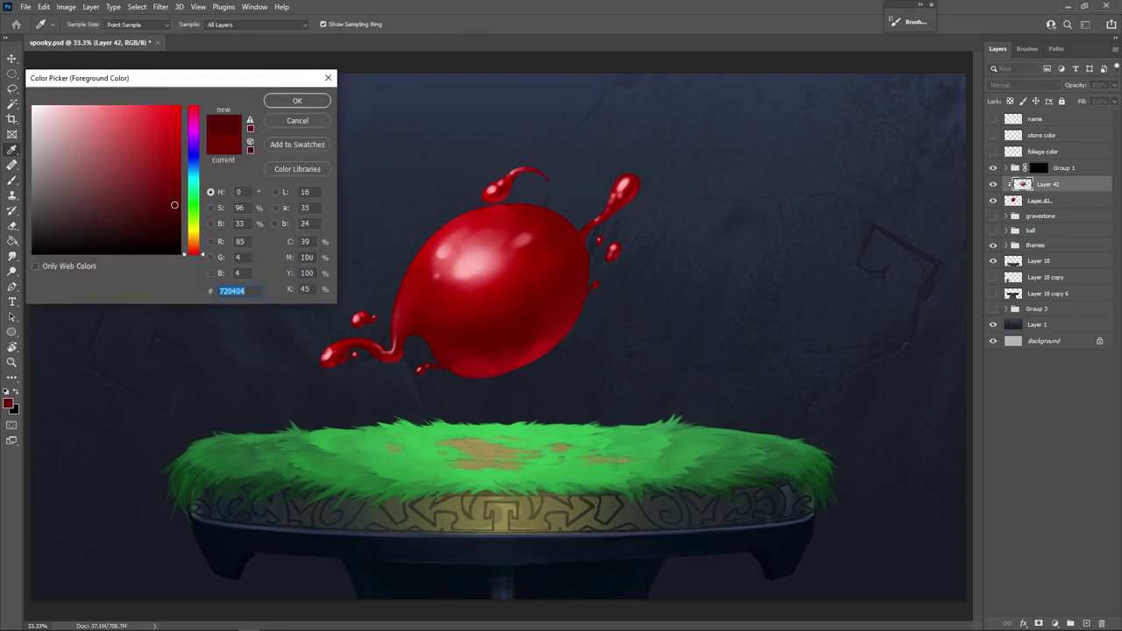
left_click_drag(175, 205, 181, 214)
left_click(308, 106)
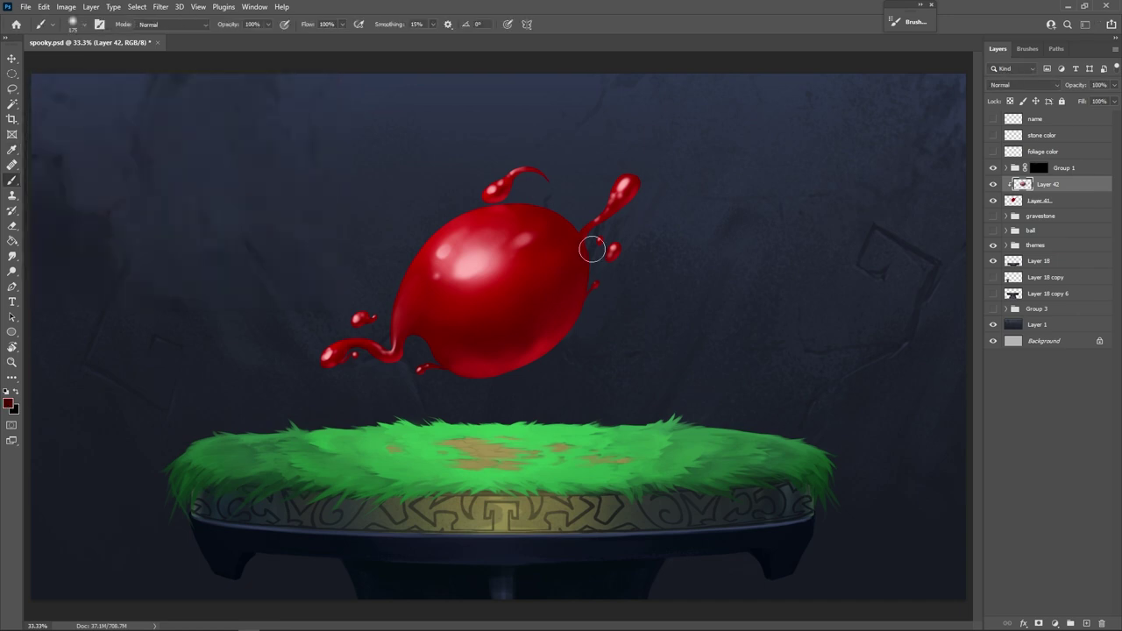
Deepen the core shadow across the ball's lower-right area with the darker red soft brush.
key("bracketright")
mouse_move(539, 317)
left_mouse_down()
mouse_move(507, 341)
mouse_move(543, 292)
mouse_move(504, 341)
mouse_move(525, 334)
mouse_move(562, 278)
mouse_move(497, 353)
mouse_move(522, 322)
mouse_move(484, 343)
mouse_move(434, 345)
mouse_move(458, 358)
mouse_move(548, 321)
mouse_move(577, 266)
mouse_move(566, 267)
mouse_move(554, 318)
mouse_move(535, 341)
mouse_move(561, 300)
mouse_move(509, 358)
left_mouse_up()
key("bracketleft")
key("bracketleft")
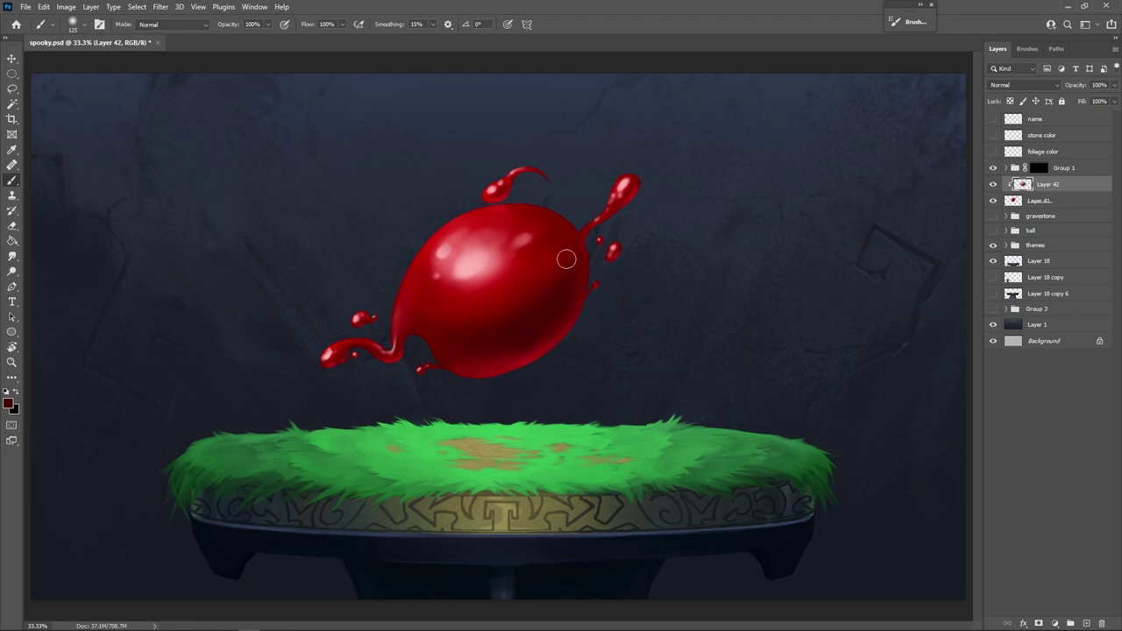
Try a short, fine stroke on the ball's lower-right edge with a much smaller brush.
key("bracketleft")
key("bracketleft")
key("bracketleft")
key("bracketleft")
key("bracketleft")
key("bracketleft")
key("bracketleft")
left_click_drag(553, 339, 549, 346)
key("ctrl+z")
Extend the dark shading up the ball's right side with the soft brush enlarged to 200 px.
key("bracketright")
key("bracketright")
key("bracketright")
key("bracketright")
key("bracketright")
key("bracketright")
key("bracketright")
key("bracketright")
key("bracketright")
key("bracketright")
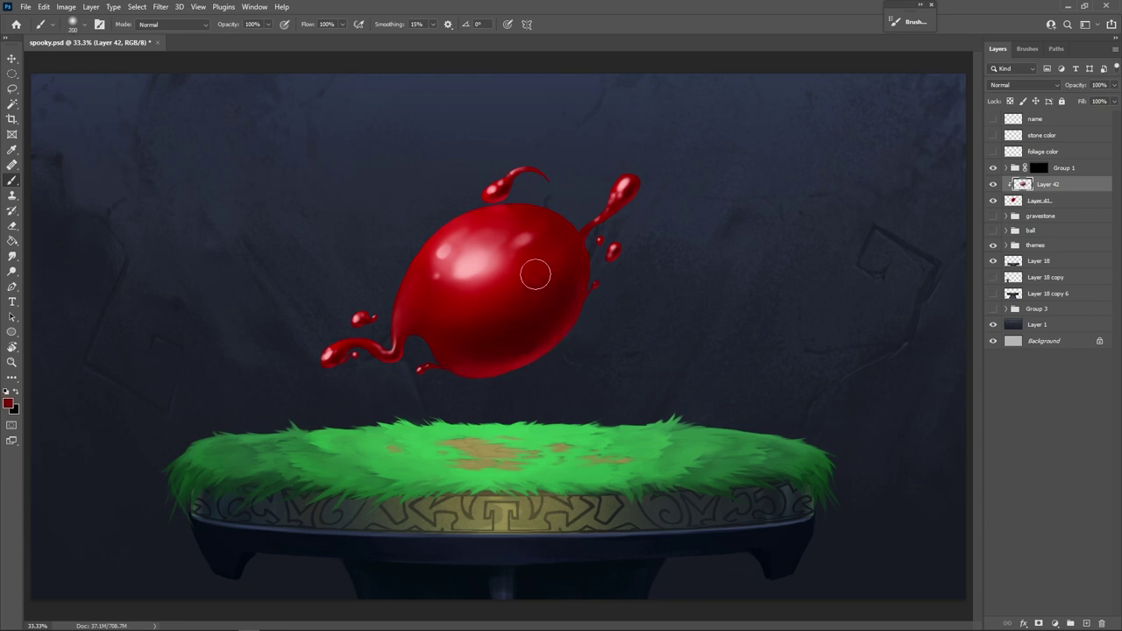
Sample reds from the ball's lower-left and bottom areas and blend the lower shading, reducing the soft brush to 125 px.
key("alt")
left_click(449, 334, "alt")
left_click(500, 369, "alt")
key("bracketleft")
key("bracketleft")
key("bracketleft")
Add a layer clipped to the ball and try grass-green reflected light along the ball's bottom and lower-right edge.
left_click(1086, 624)
right_click(1035, 187)
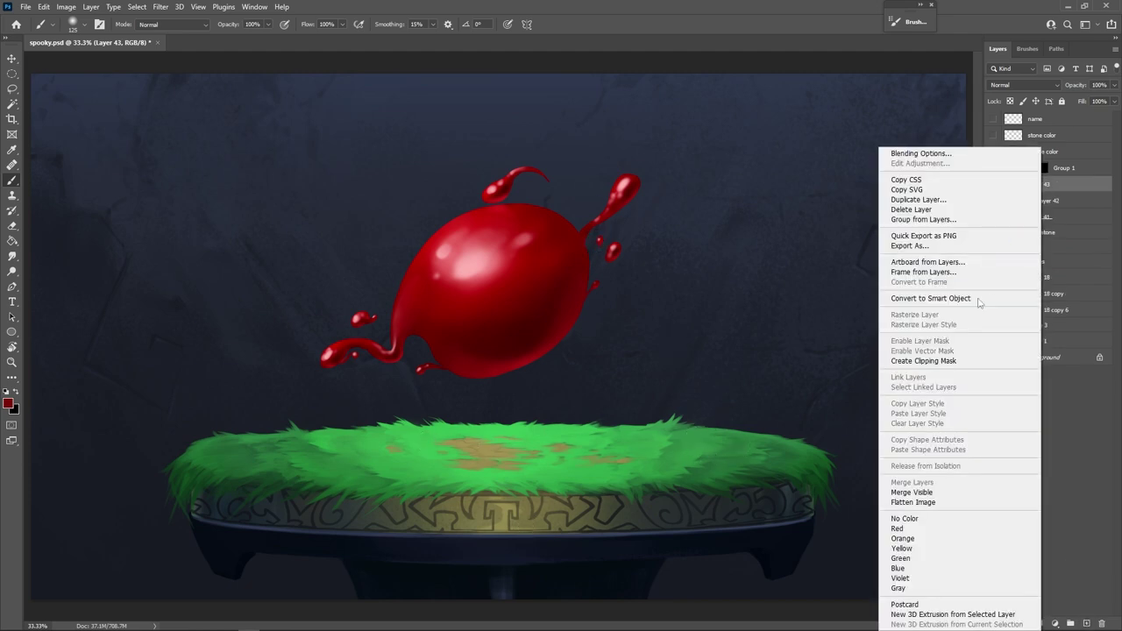
left_click(941, 361)
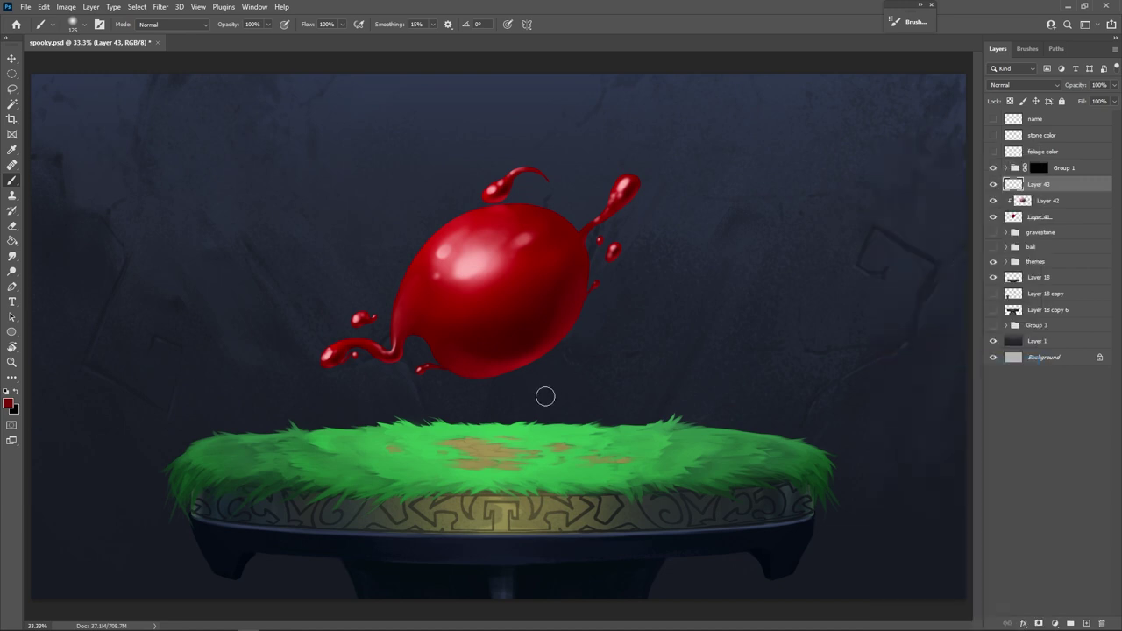
left_click(603, 445, "alt")
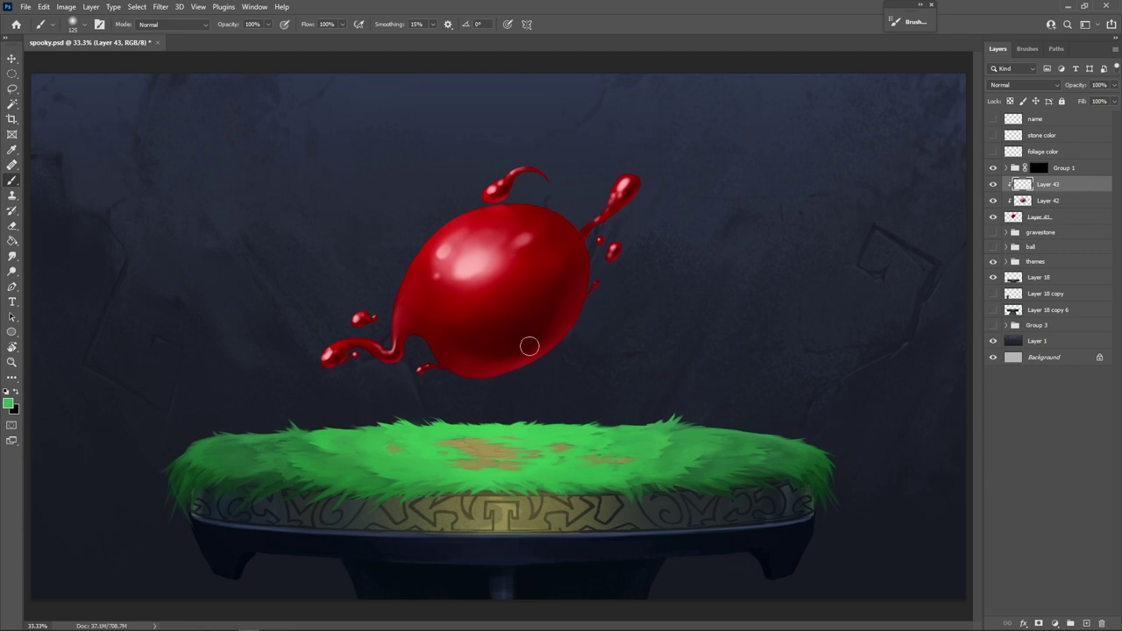
mouse_move(551, 354)
left_mouse_down()
mouse_move(496, 385)
mouse_move(562, 346)
mouse_move(456, 372)
mouse_move(500, 377)
mouse_move(483, 376)
mouse_move(577, 328)
mouse_move(582, 273)
mouse_move(578, 318)
mouse_move(541, 373)
left_mouse_up()
mouse_move(462, 379)
left_mouse_down()
mouse_move(436, 378)
mouse_move(511, 393)
left_mouse_up()
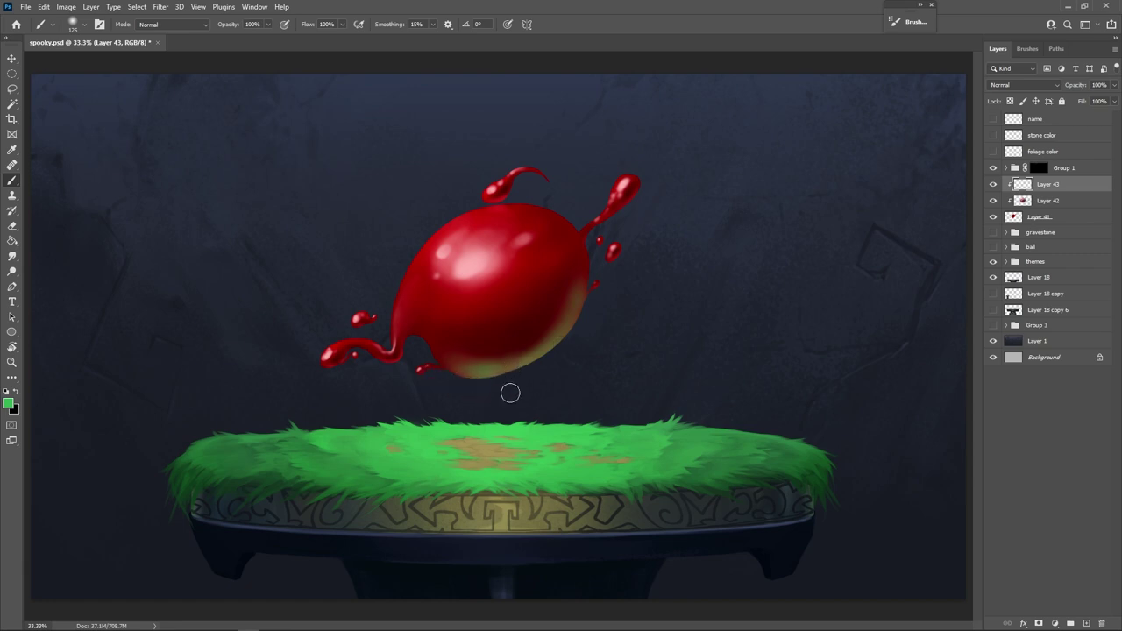
Reduce the green reflected-light layer's opacity to 63% and discard the green light.
left_click_drag(1079, 85, 1055, 93)
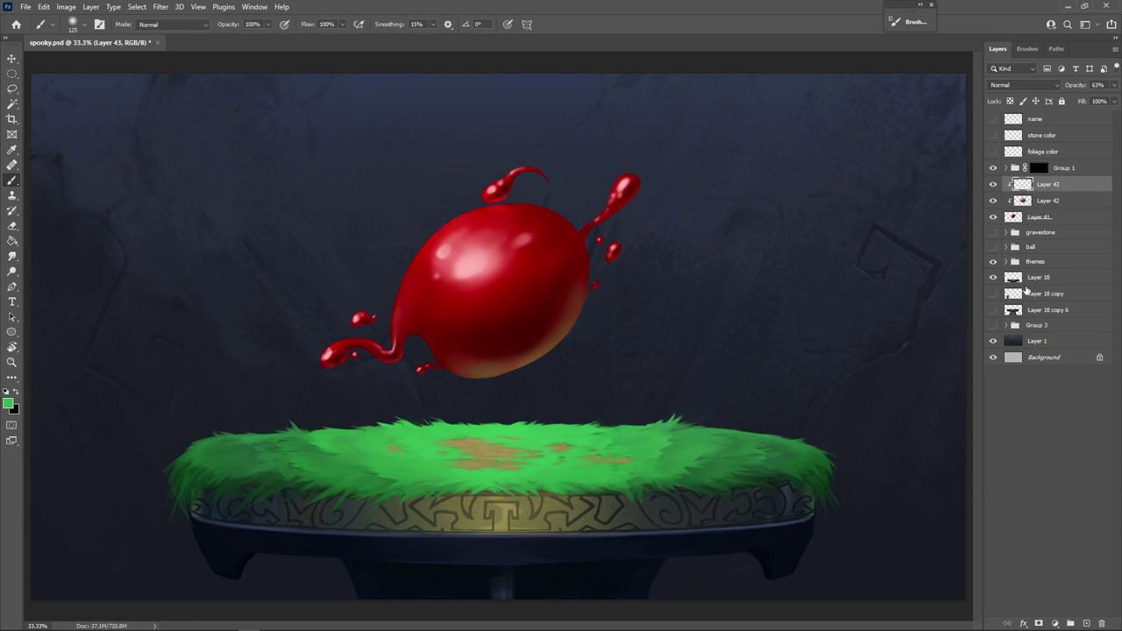
key("ctrl+e")
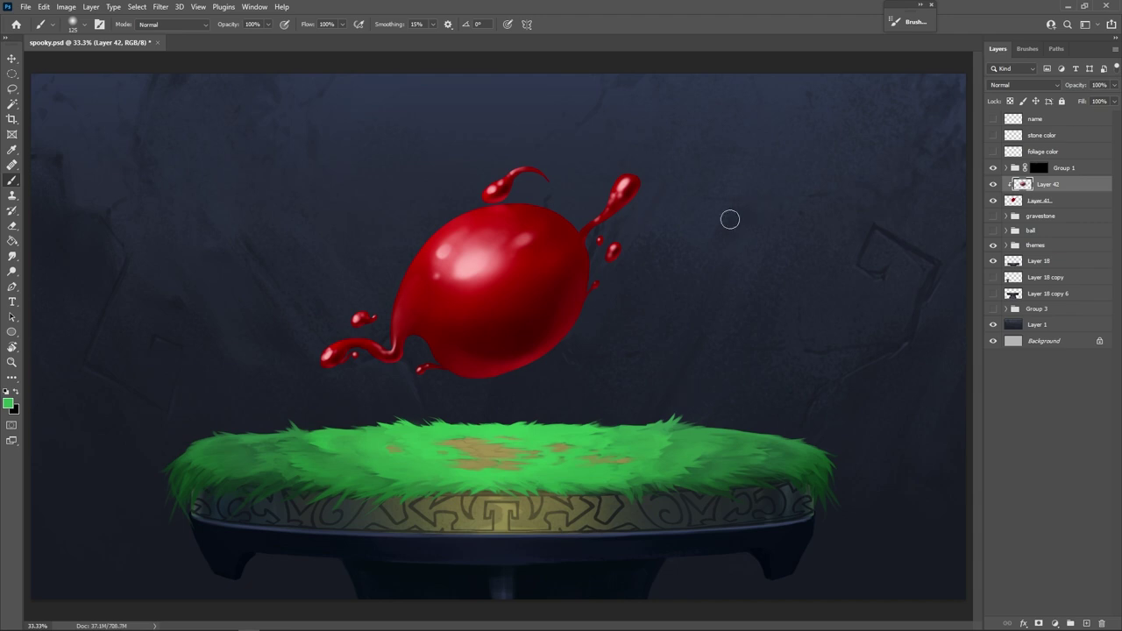
key("bracketleft")
key("bracketleft")
key("bracketright")
key("bracketright")
Add a new layer clipped to the ball, sample deep red from the ball's centre and set the blending mode to Screen.
key("ctrl+shift+alt+n")
right_click(1037, 186)
left_click(935, 361)
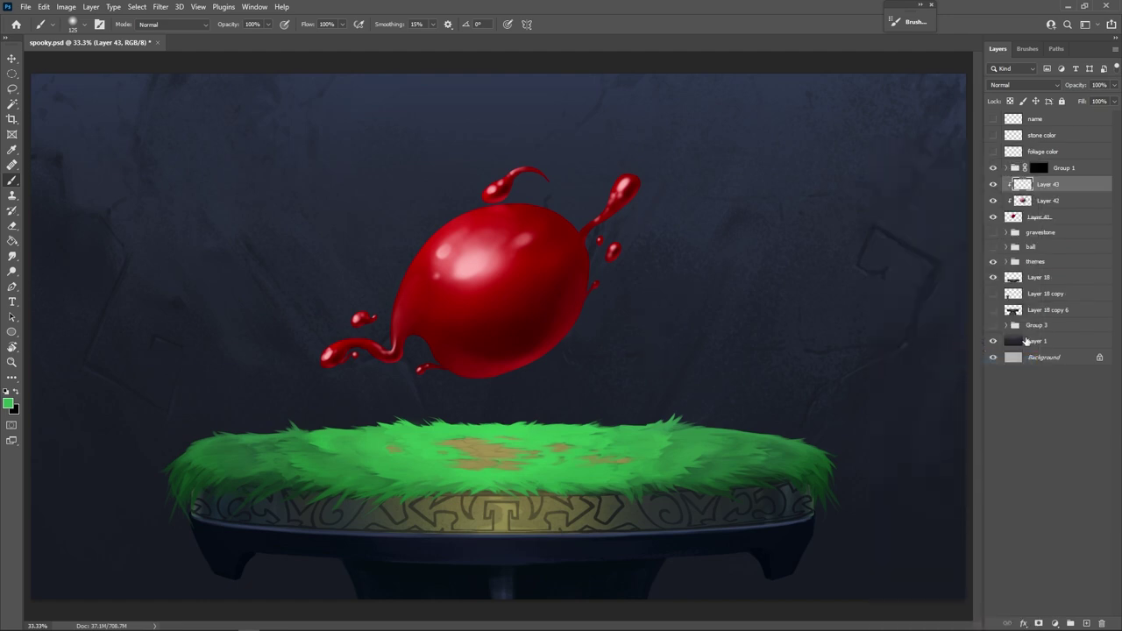
key("alt")
left_click(471, 296, "alt")
left_click(1043, 85)
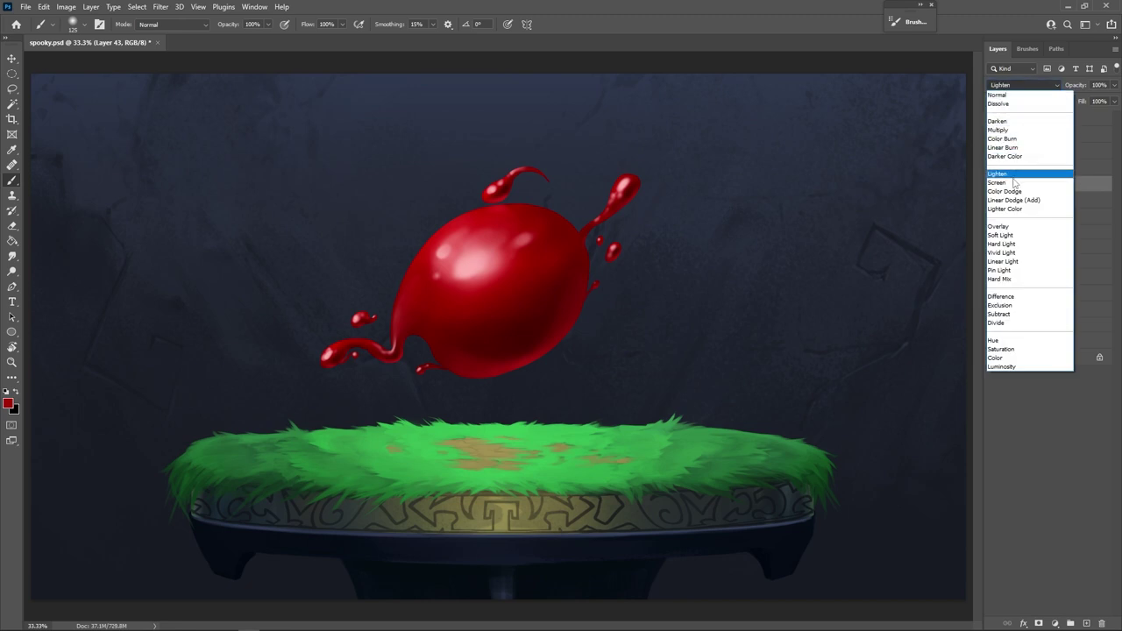
left_click(1015, 182)
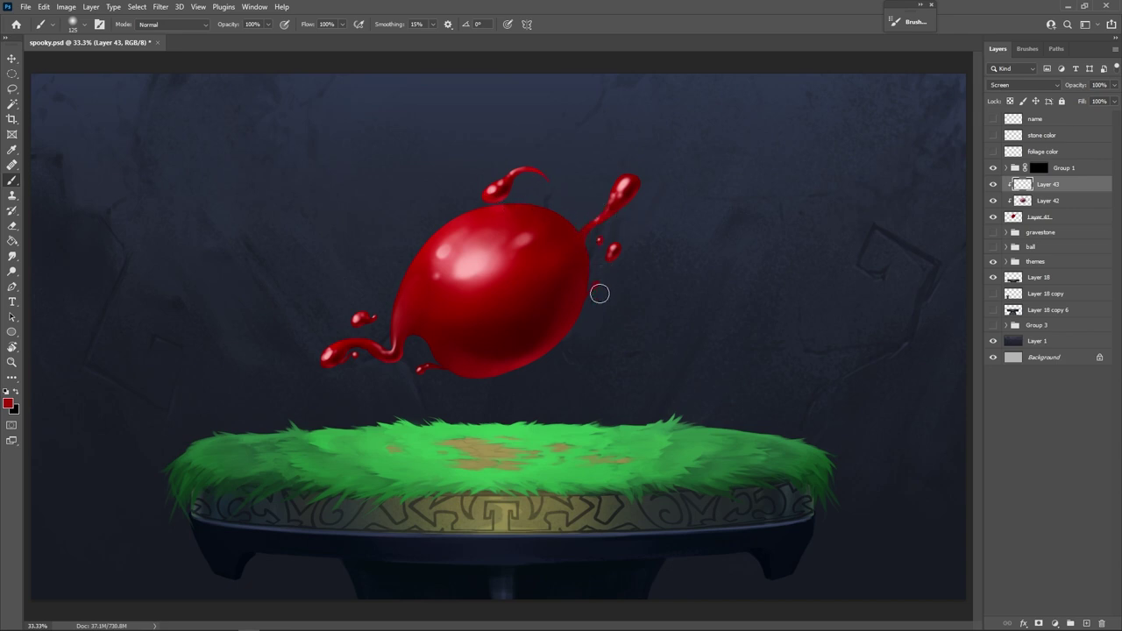
Brighten the ball's right rim and the small splashes with red on the Screen layer, varying the soft brush size.
key("bracketleft")
key("bracketleft")
key("bracketleft")
key("bracketleft")
key("bracketleft")
key("bracketleft")
key("bracketleft")
key("bracketright")
key("bracketright")
key("bracketright")
key("bracketright")
key("bracketright")
key("bracketright")
key("bracketright")
key("bracketright")
key("bracketleft")
key("bracketleft")
key("bracketleft")
key("bracketleft")
key("bracketleft")
key("bracketleft")
key("bracketleft")
key("bracketleft")
Build up a broad red glow over the ball on the Screen layer with the soft brush enlarged to 400 px.
key("bracketright")
key("bracketright")
key("bracketright")
key("bracketright")
key("bracketright")
key("bracketright")
key("bracketright")
key("bracketright")
key("bracketright")
key("bracketright")
key("bracketright")
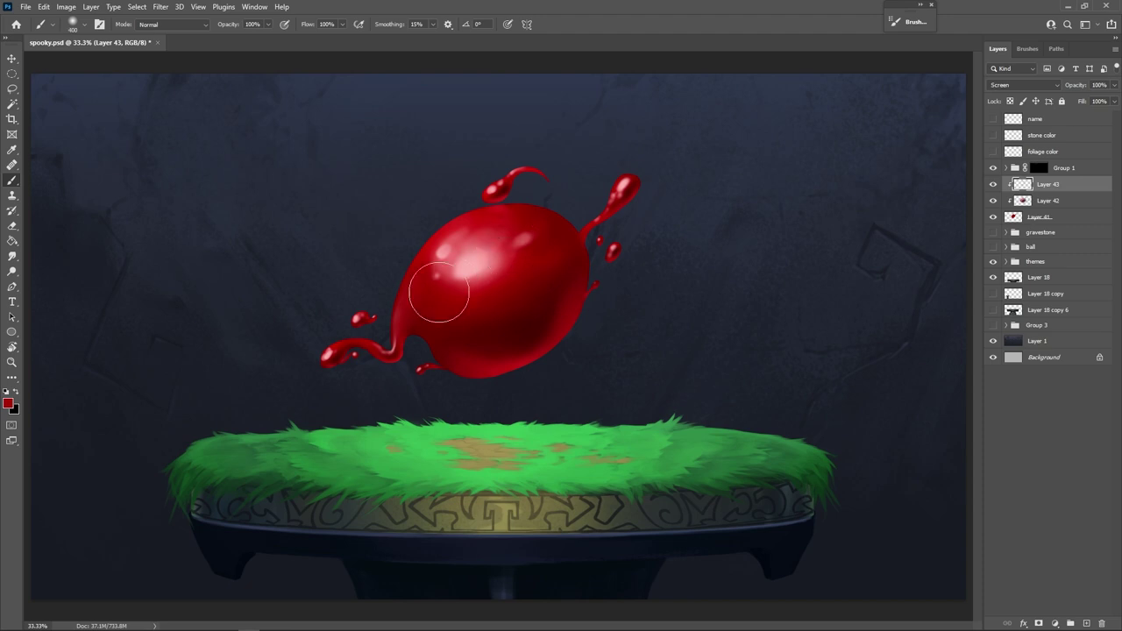
Extend the soft red glow across the ball's lower-left area on the Screen layer, reducing the brush for smaller touches.
left_click_drag(438, 293, 481, 286)
key("bracketleft")
key("bracketleft")
key("bracketleft")
key("bracketleft")
key("bracketleft")
key("bracketleft")
key("bracketleft")
key("bracketleft")
key("bracketleft")
key("bracketright")
key("bracketright")
key("bracketright")
key("bracketleft")
On Layer 42, sample light pink from the main highlight and paint softer highlight strokes across the ball's upper left.
left_click(1010, 205)
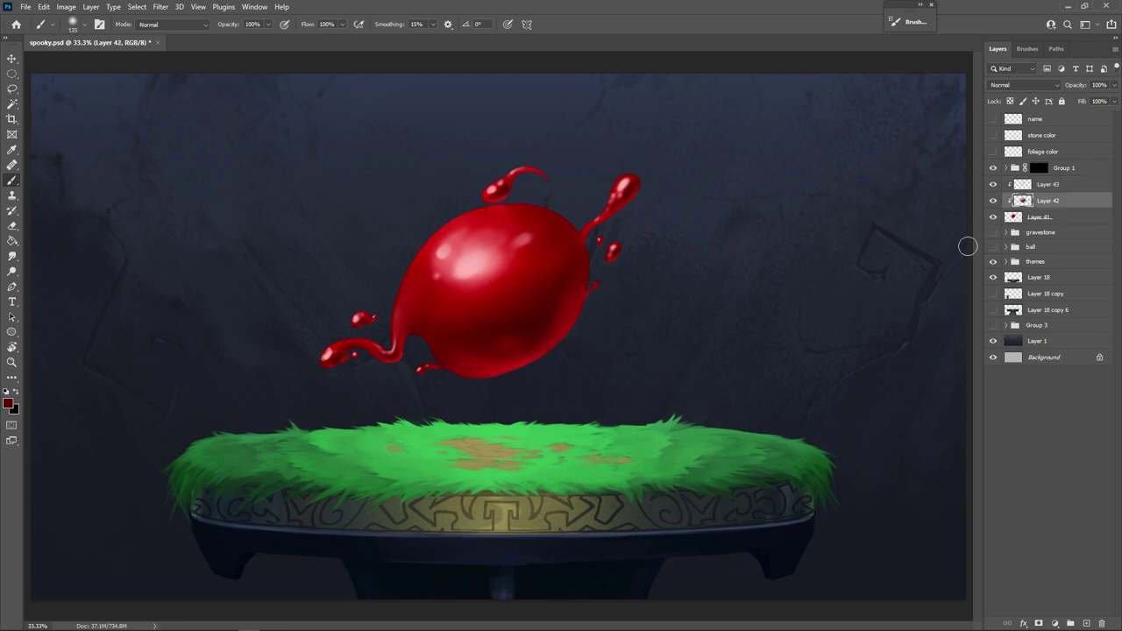
key("bracketright")
key("bracketright")
key("bracketright")
key("bracketright")
left_click(464, 266, "alt")
key("bracketleft")
key("bracketleft")
key("bracketleft")
key("bracketleft")
key("bracketleft")
key("bracketleft")
mouse_move(498, 239)
left_mouse_down()
mouse_move(476, 232)
mouse_move(491, 226)
mouse_move(430, 254)
left_mouse_up()
key("bracketright")
key("bracketright")
key("bracketleft")
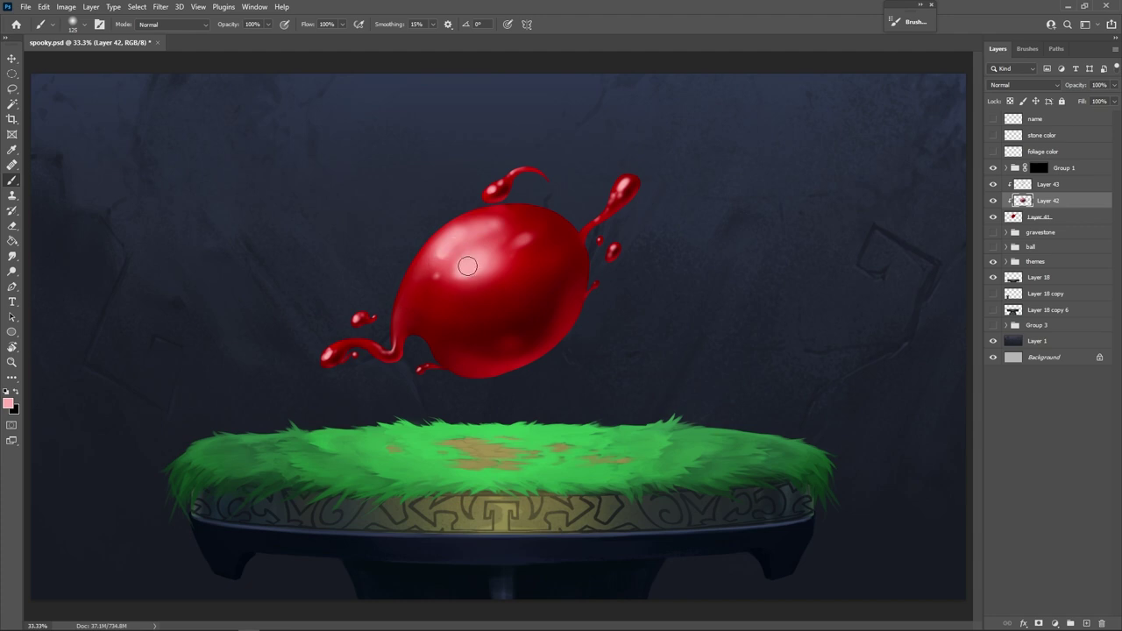
Refine the highlight's left part with pinks sampled around it, varying the soft brush size.
left_click(443, 263, "alt")
key("bracketleft")
key("bracketleft")
key("bracketleft")
key("bracketleft")
key("bracketleft")
left_click(446, 252, "alt")
left_click(433, 261, "alt")
key("bracketright")
key("bracketright")
key("bracketright")
key("bracketright")
key("bracketright")
key("bracketright")
key("bracketright")
right_click(466, 221)
left_click(734, 290)
Blend the highlight across the ball's upper part toward the right, repeatedly sampling neighbouring reds and pinks.
left_click(433, 270, "alt")
mouse_move(439, 256)
left_mouse_down()
mouse_move(482, 224)
mouse_move(474, 230)
mouse_move(540, 238)
mouse_move(529, 243)
left_mouse_up()
left_click(461, 235, "alt")
left_click(490, 217, "alt")
left_click(465, 237, "alt")
left_click(505, 222, "alt")
left_click(489, 282, "alt")
left_click(521, 245, "alt")
left_click(486, 280, "alt")
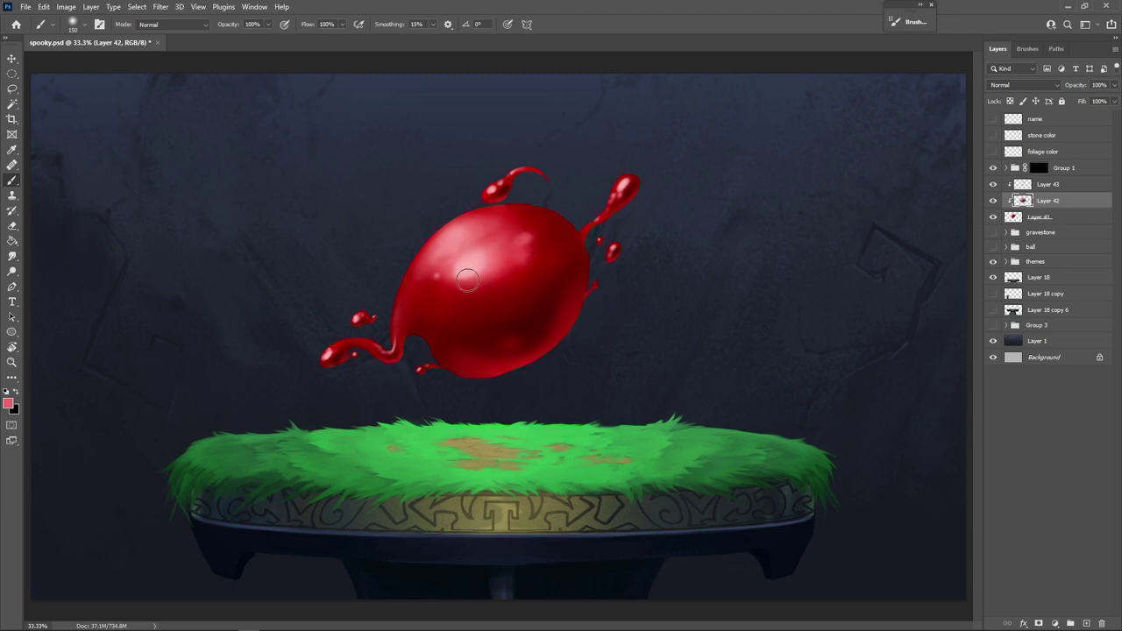
Soften the highlight's lower-left edge into the ball using reds sampled nearby.
left_click(433, 277, "alt")
left_click_drag(433, 277, 439, 246)
left_click(442, 298, "alt")
left_click(516, 276, "alt")
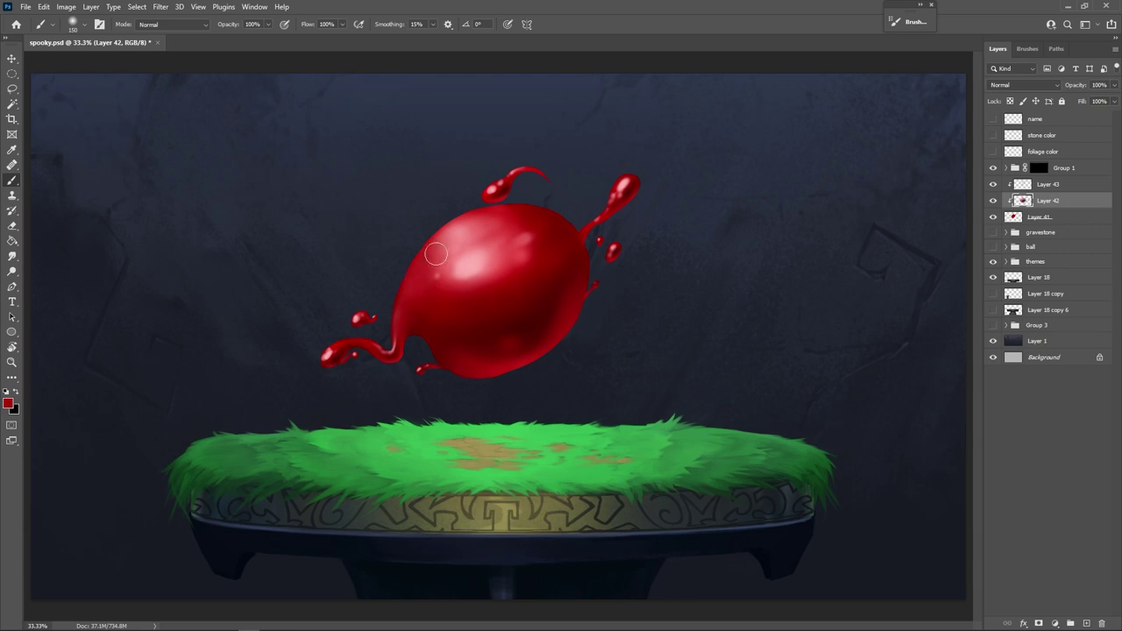
Set the foreground colour to white and dab small bright specular spots in the ball's main highlights.
left_click(330, 351, "alt")
key("d")
key("x")
left_click(9, 403)
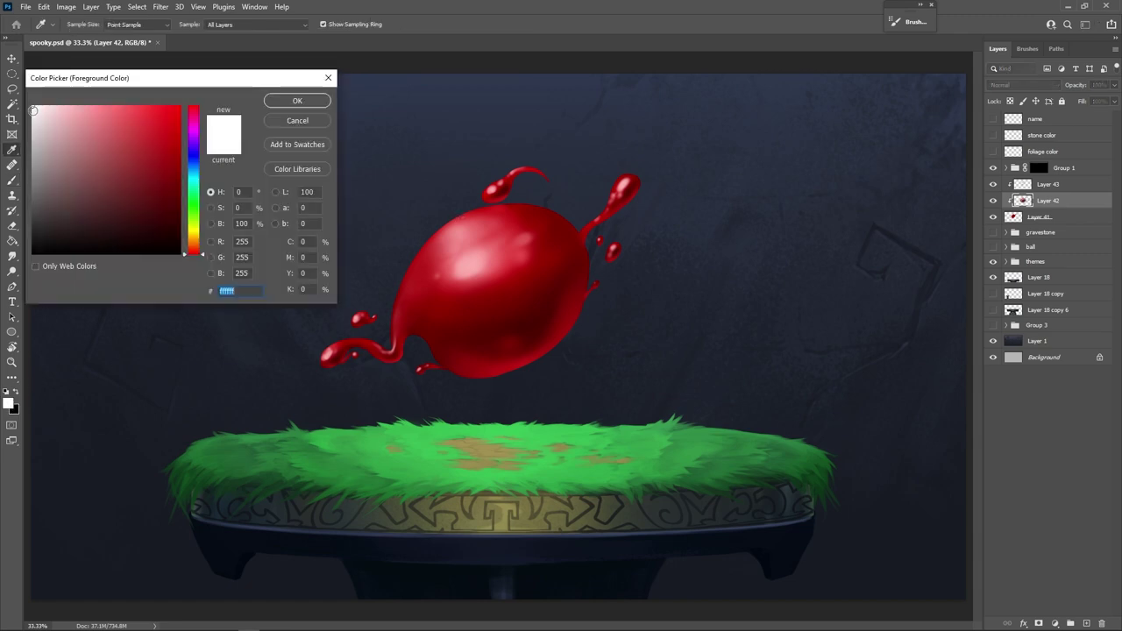
left_click(301, 99)
left_click(469, 265)
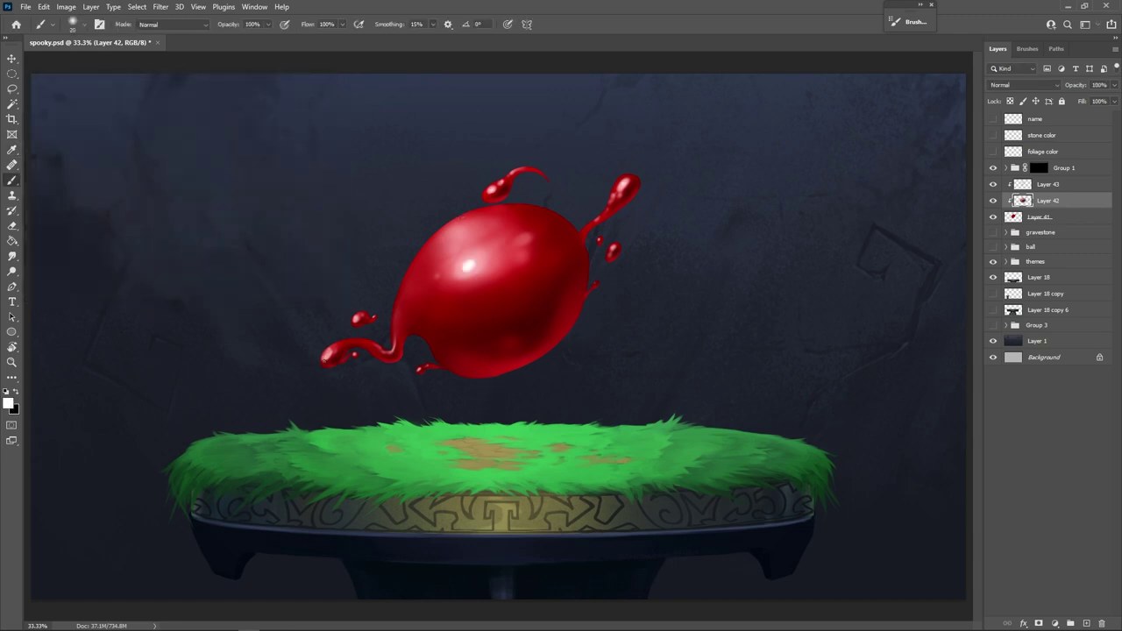
left_click(455, 247)
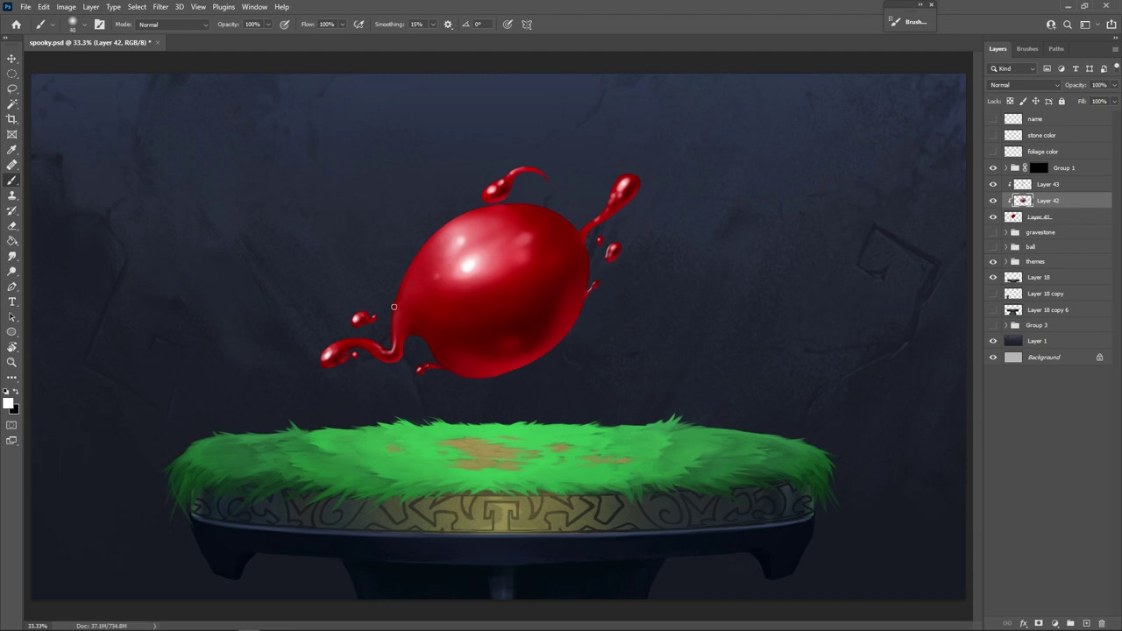
Paint a thin white rim light along the ball's left edge and the edges of the surrounding splashes.
mouse_move(392, 307)
left_mouse_down()
mouse_move(411, 265)
mouse_move(446, 234)
left_mouse_up()
left_click_drag(399, 283, 470, 210)
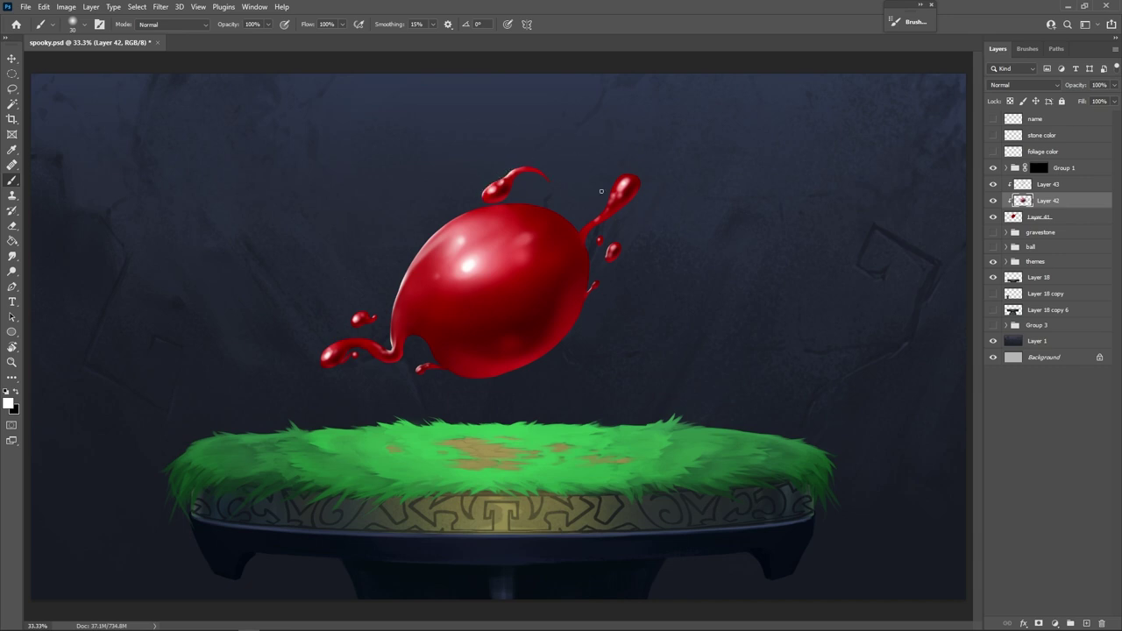
left_click_drag(582, 226, 614, 183)
left_click_drag(322, 365, 324, 351)
key("e")
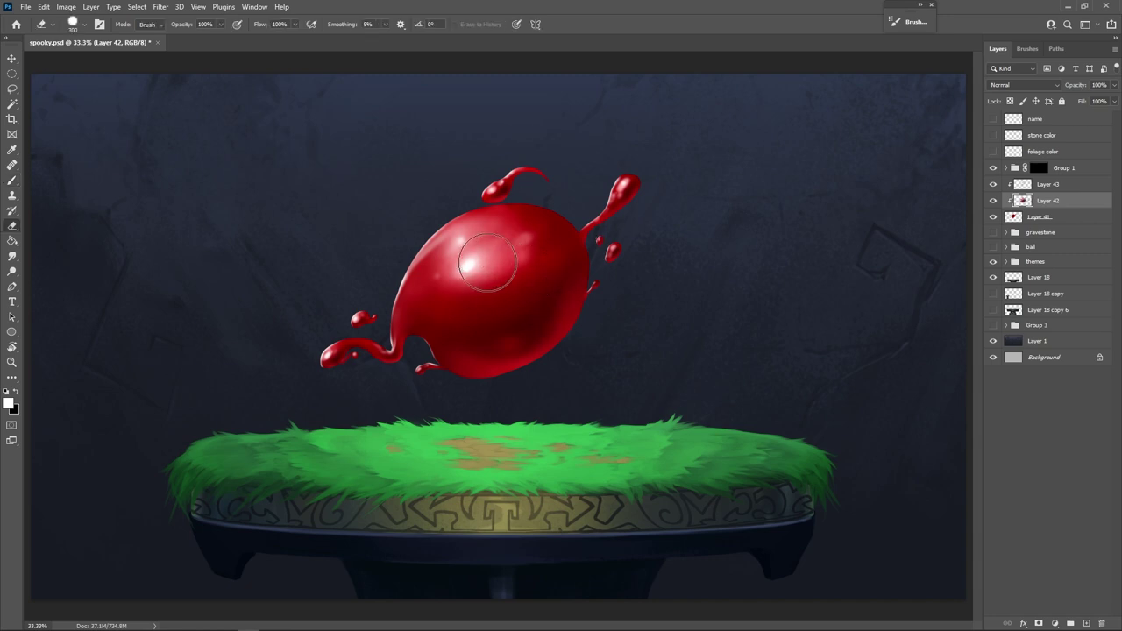
Soften the rim light along the ball's left side with a larger soft brush and sampled reds.
key("b")
key("bracketright")
key("bracketright")
key("bracketright")
key("bracketright")
key("bracketright")
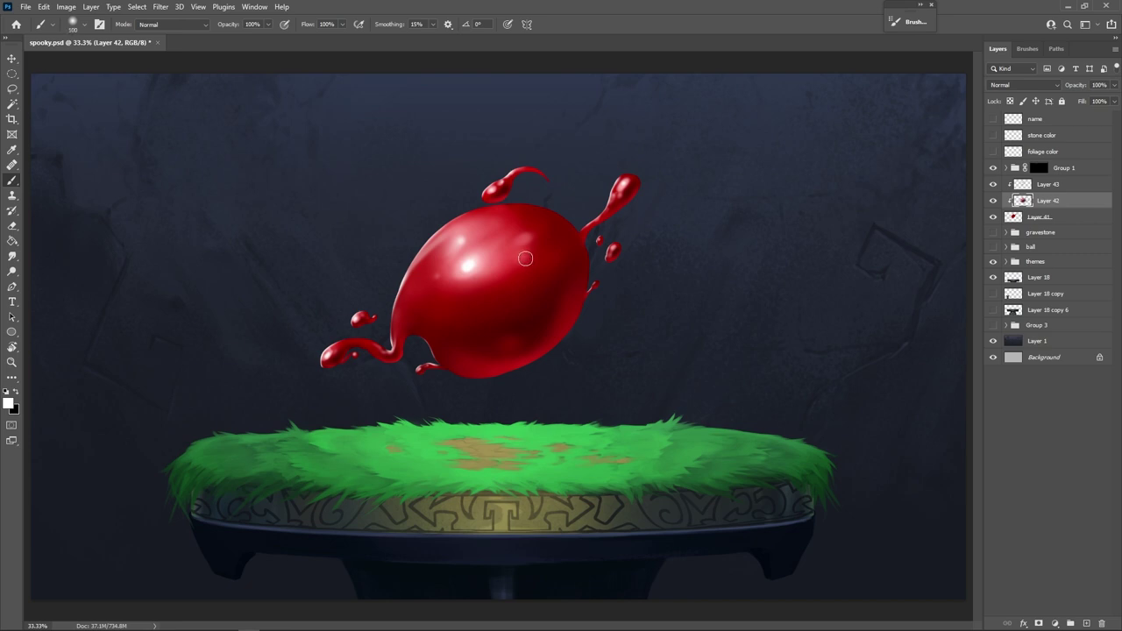
left_click(452, 271, "alt")
left_click_drag(454, 231, 431, 244)
left_click_drag(464, 209, 398, 334)
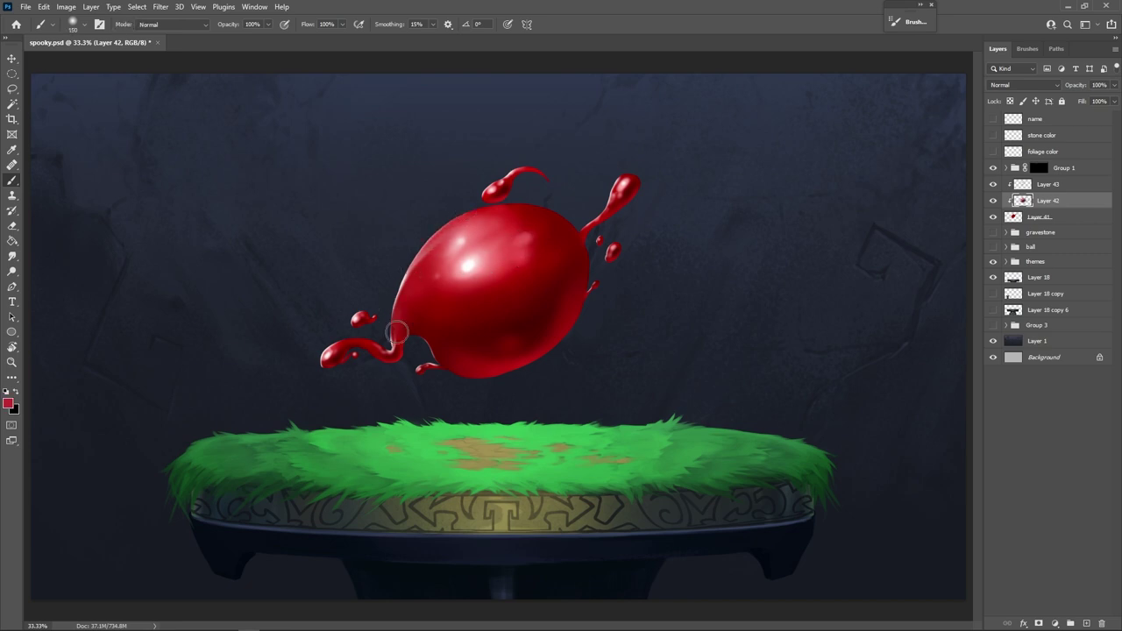
mouse_move(433, 245)
left_mouse_down()
mouse_move(403, 320)
mouse_move(403, 298)
mouse_move(466, 213)
left_mouse_up()
left_click(418, 321, "alt")
left_click(420, 280, "alt")
left_click(456, 246, "alt")
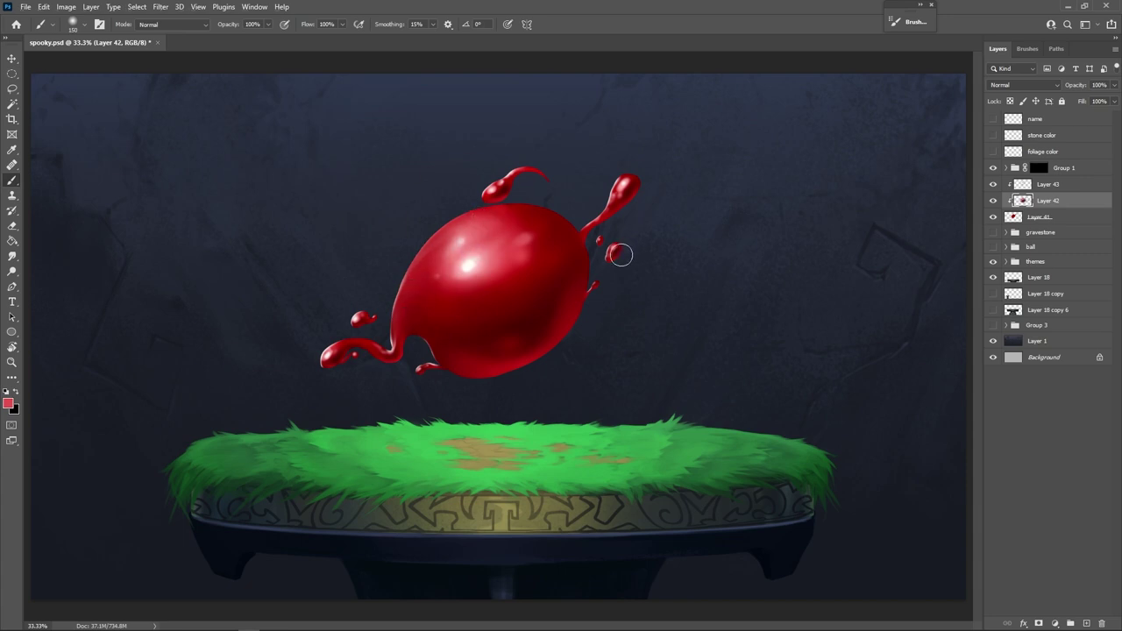
Shrink the brush and touch up the splash tendrils and the ball's lower-left edge with sampled reds.
left_click(325, 369, "alt")
key("bracketleft")
key("bracketleft")
key("bracketleft")
key("bracketleft")
key("bracketleft")
key("bracketleft")
key("bracketleft")
key("bracketleft")
left_click(341, 349, "alt")
left_click(394, 327, "alt")
left_click(497, 368, "alt")
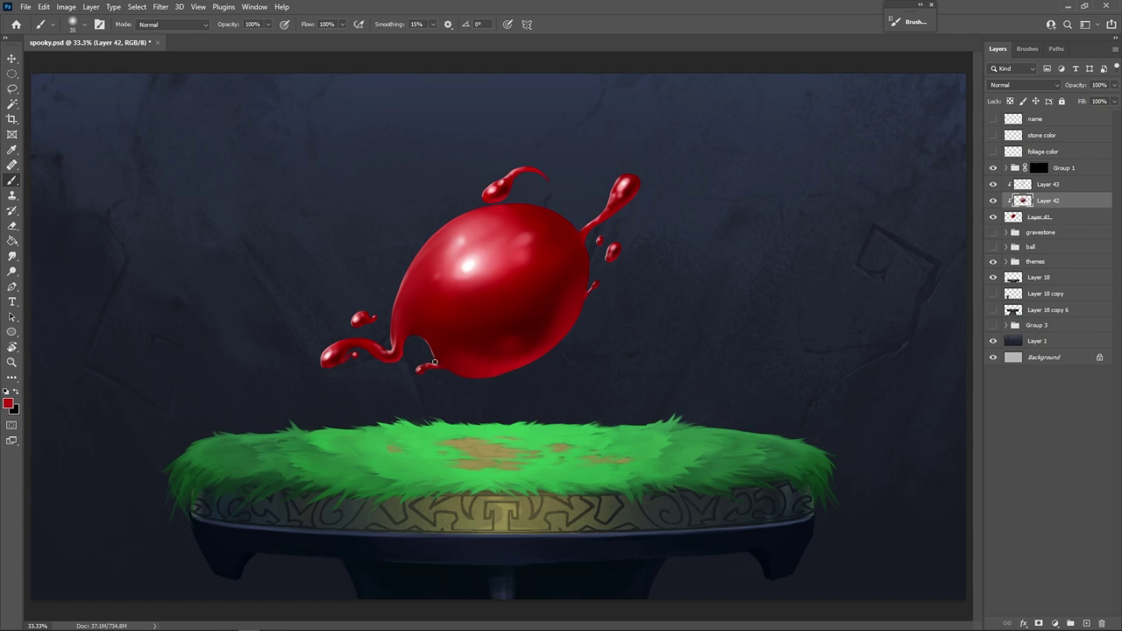
Select the ball layer with its two clipped layers and move the ball down closer to the grass.
key("alt+shift+bracketleft")
key("alt+shift+bracketright")
key("v")
left_click_drag(720, 341, 680, 361)
key("b")
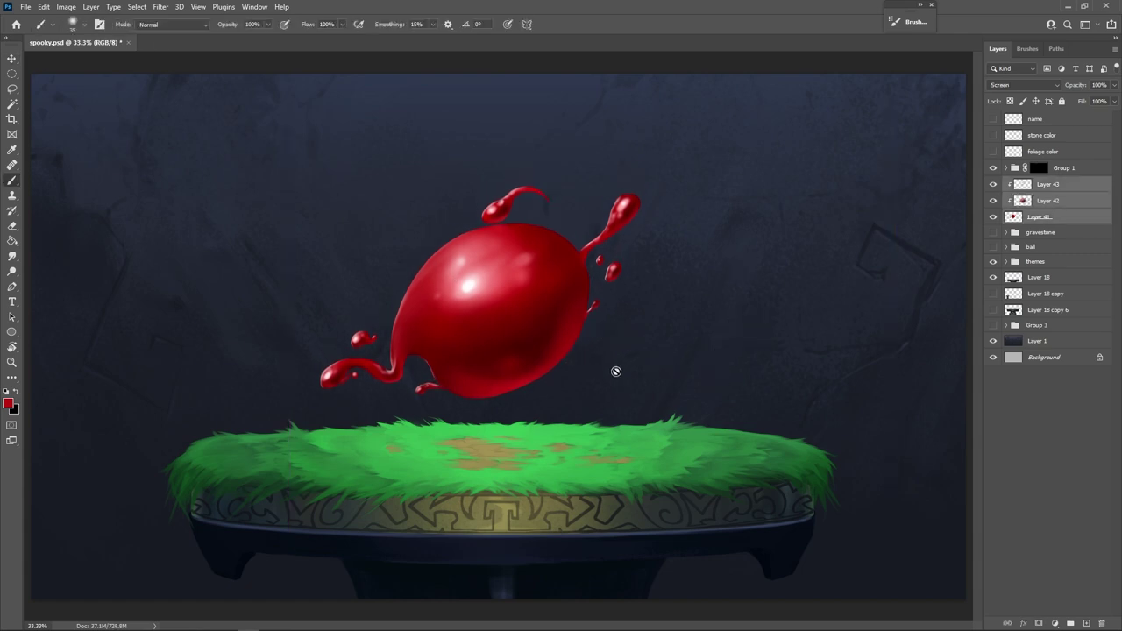
Add a new layer below the ball, sample green from the grass and set the blending mode to Multiply.
key("alt+bracketleft")
left_click(1087, 621)
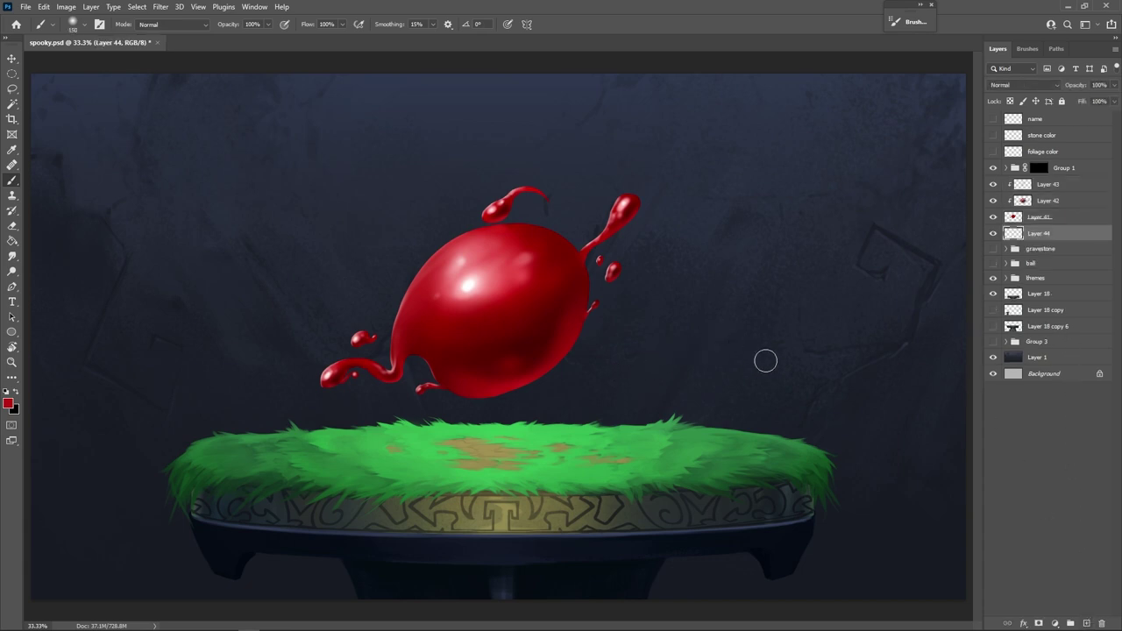
key("alt")
left_click(694, 443, "alt")
left_click(1022, 85)
left_click(1018, 151)
Paint a soft elliptical shadow on the grass beneath the ball with the sampled green.
mouse_move(474, 454)
left_mouse_down()
mouse_move(646, 456)
mouse_move(522, 447)
mouse_move(436, 455)
left_mouse_up()
key("bracketleft")
key("bracketleft")
key("bracketleft")
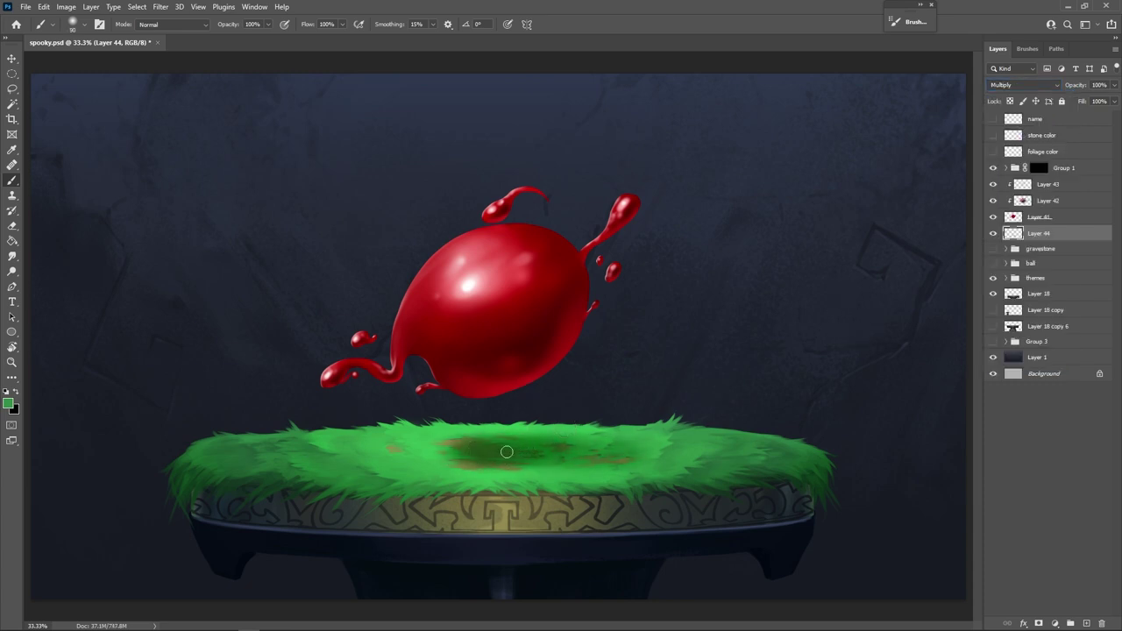
mouse_move(505, 452)
left_mouse_down()
mouse_move(451, 452)
mouse_move(585, 467)
left_mouse_up()
key("bracketright")
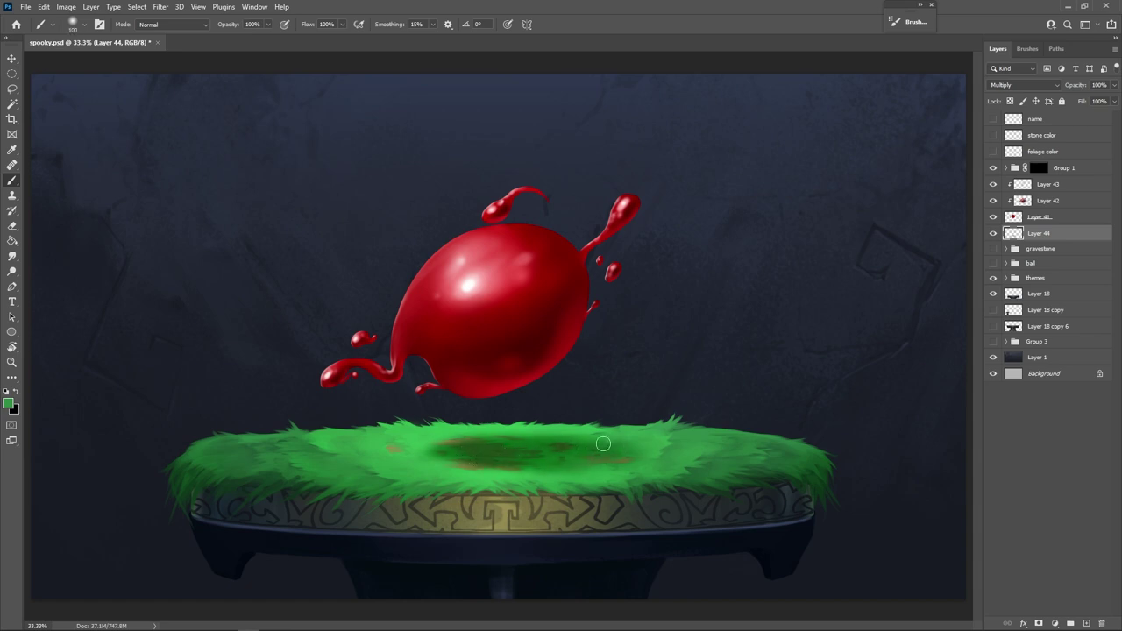
Choose a soft eraser tip and trim the upper and left edges of the shadow on the grass.
key("e")
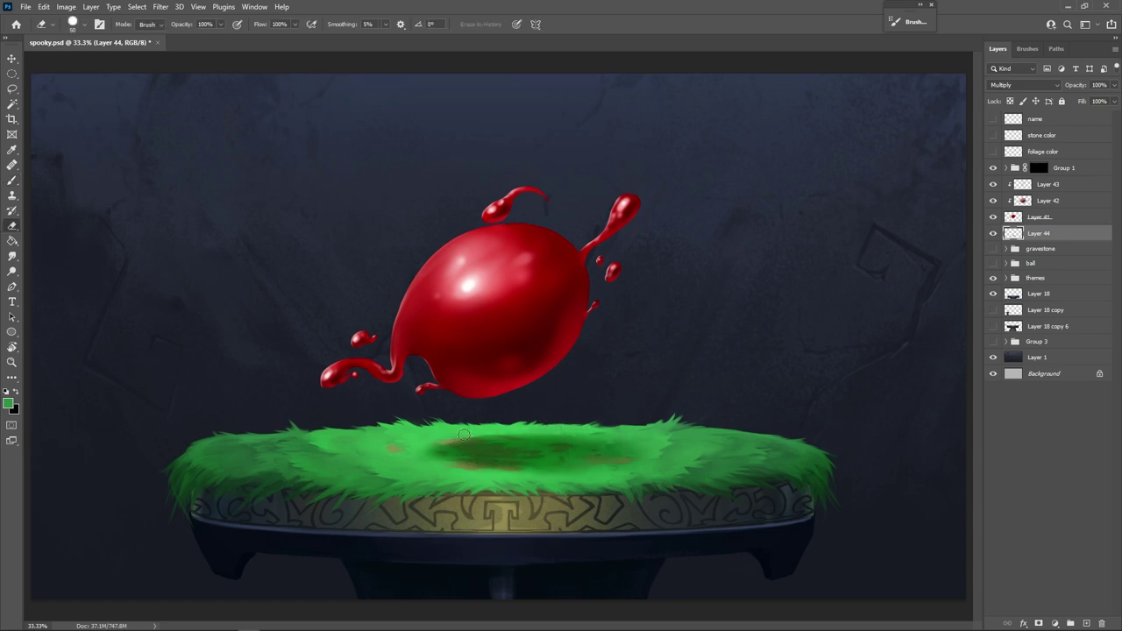
right_click(448, 439)
left_click(522, 427)
left_click(768, 327)
key("ctrl+z")
left_click_drag(526, 432, 430, 448)
key("bracketright")
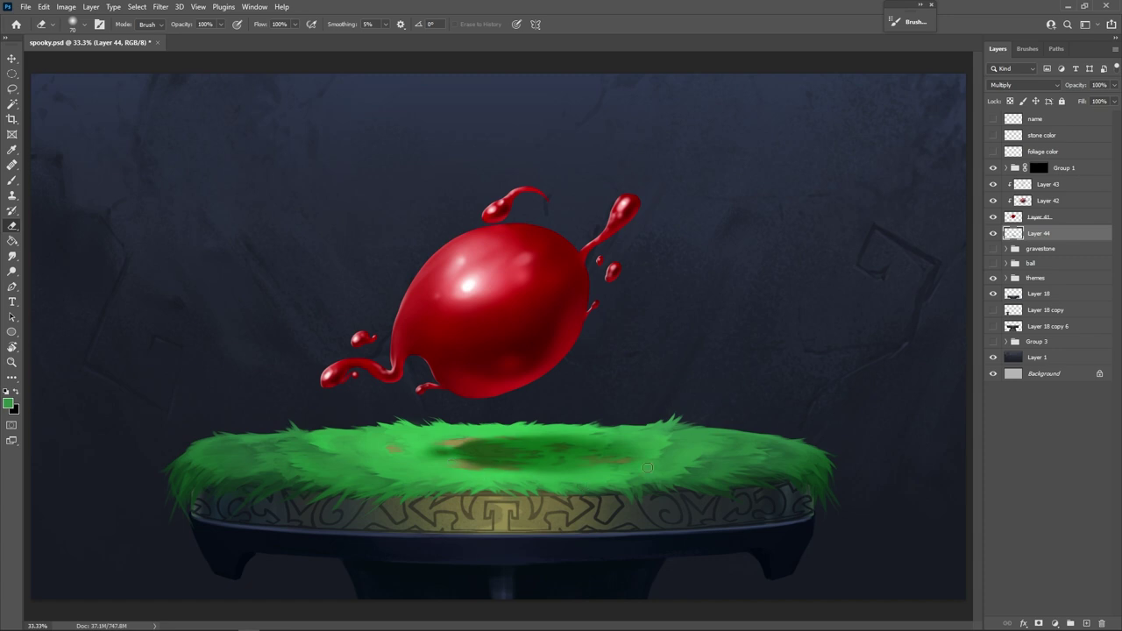
Paint a small separate shadow on the grass below the left splash, adjusting the brush size.
key("b")
left_click_drag(409, 454, 383, 452)
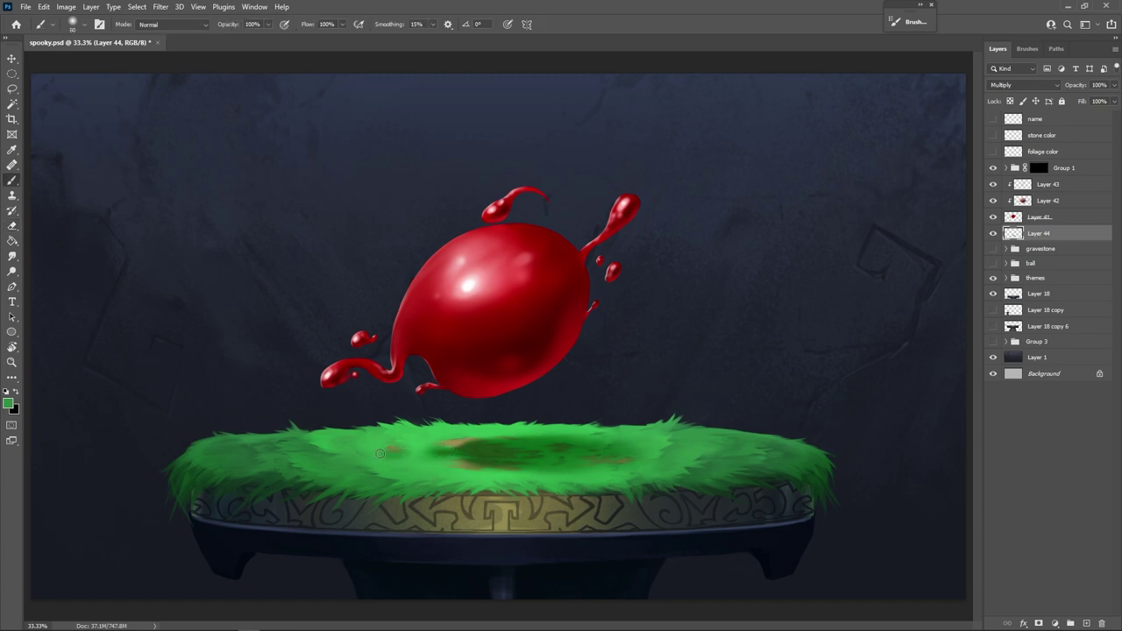
key("[")
key("[")
key("[")
key("[")
key("]")
key("]")
key("]")
Choose a bright red, add a layer above the shadow and try a red reflection on the grass in Overlay mode.
key("x")
left_click(6, 404)
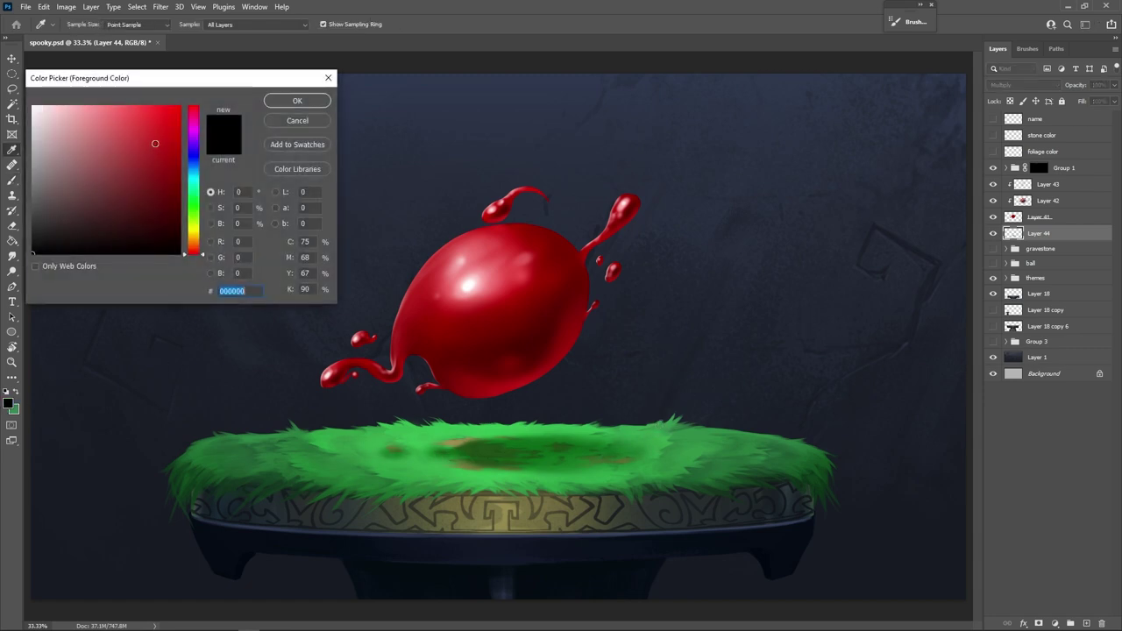
left_click(178, 119)
left_click(297, 100)
left_click(1087, 623)
left_click(1028, 85)
left_click(1008, 227)
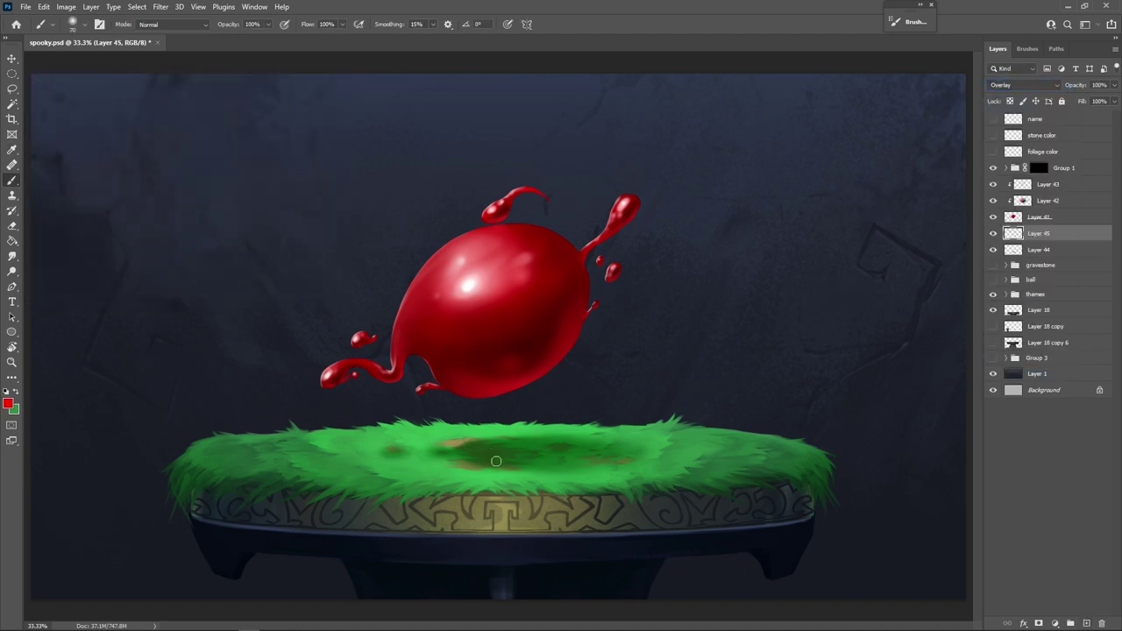
mouse_move(495, 461)
left_mouse_down()
mouse_move(562, 458)
mouse_move(509, 453)
left_mouse_up()
key("ctrl+z")
Switch the new layer to Lighten, paint a red reflection inside the shadow and clean its edges with the eraser.
left_click(1022, 85)
left_click(999, 173)
mouse_move(602, 456)
left_mouse_down()
mouse_move(630, 469)
mouse_move(505, 464)
mouse_move(588, 457)
mouse_move(567, 451)
mouse_move(584, 460)
mouse_move(482, 455)
mouse_move(553, 470)
mouse_move(489, 460)
mouse_move(527, 464)
mouse_move(500, 452)
left_mouse_up()
key("ctrl+z")
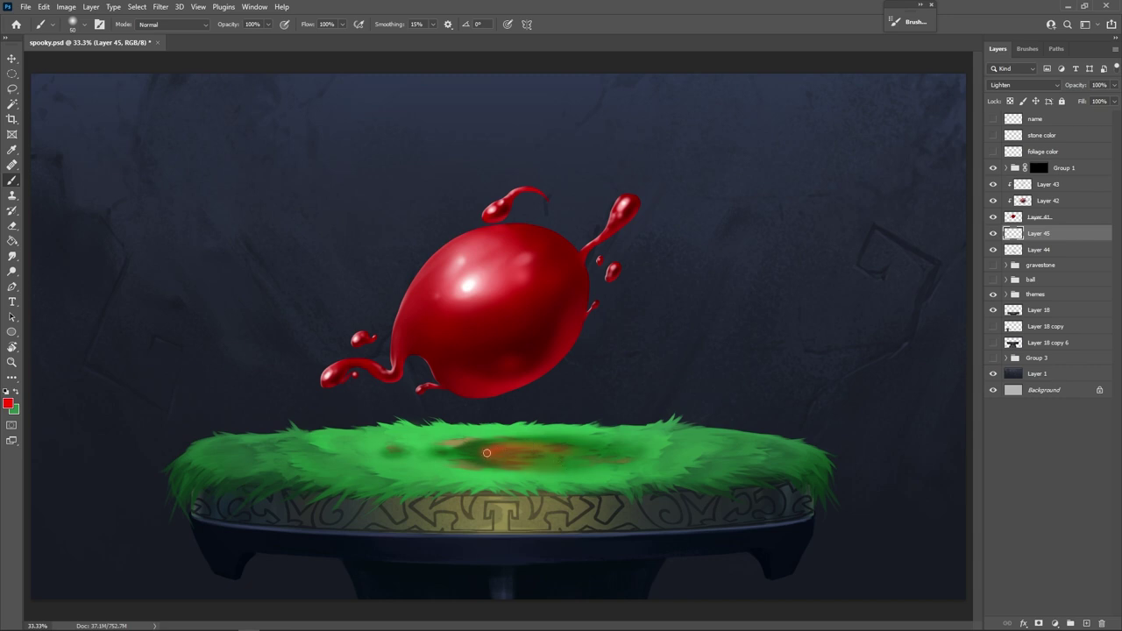
key("e")
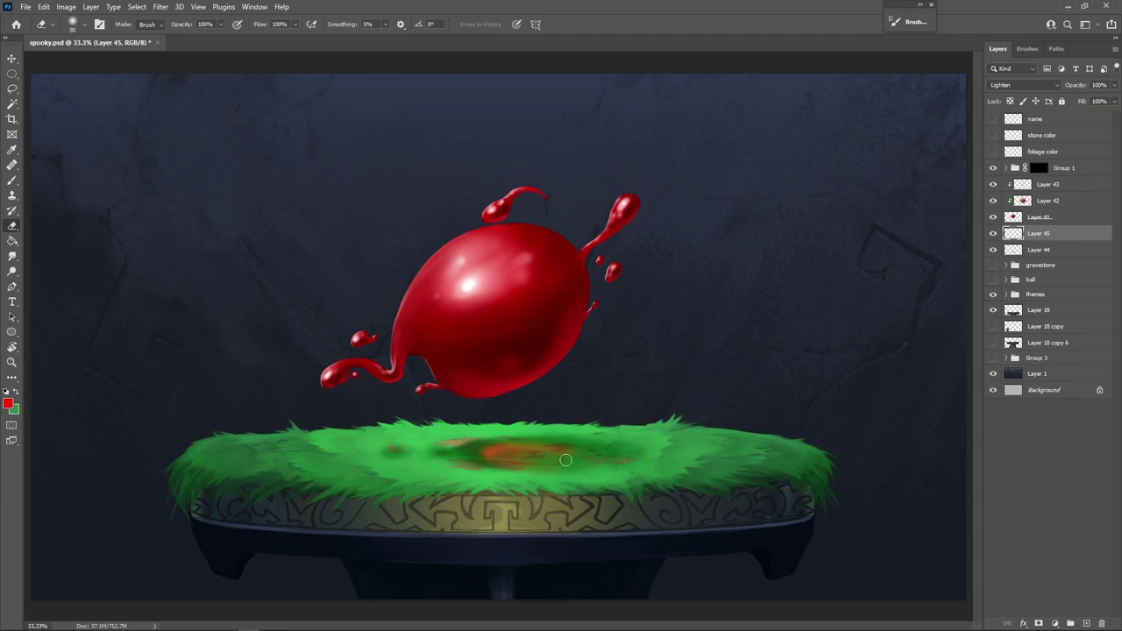
key("b")
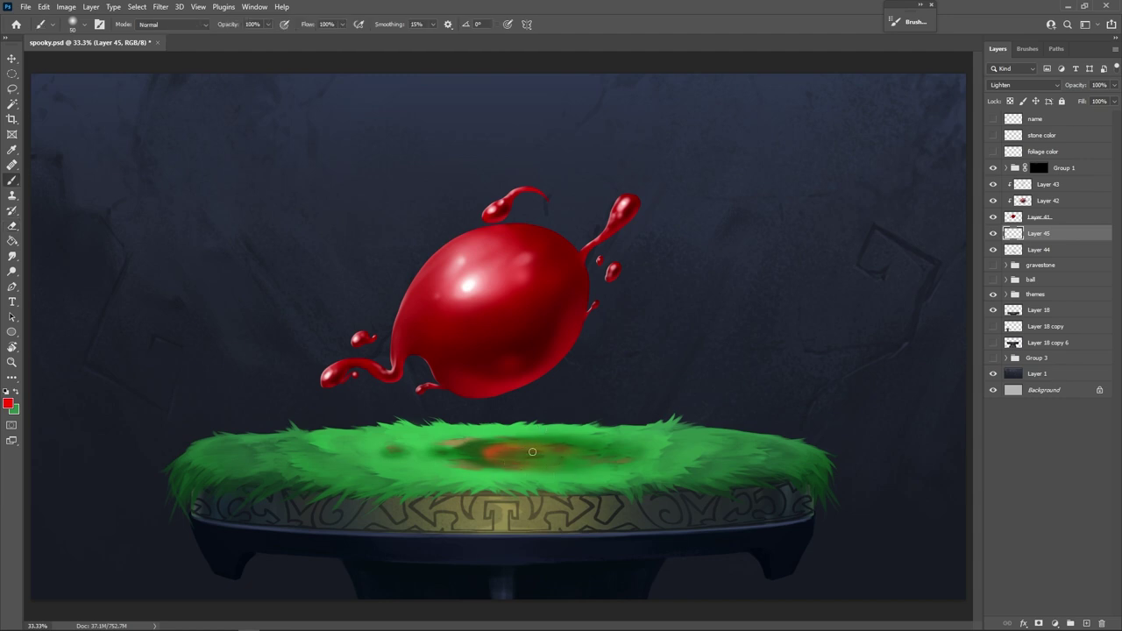
Build up the red reflection toward the left of the grass shadow and over the small shadow, varying brush size.
key("bracketleft")
key("bracketleft")
key("bracketleft")
key("bracketright")
key("bracketright")
key("bracketright")
key("bracketright")
key("bracketright")
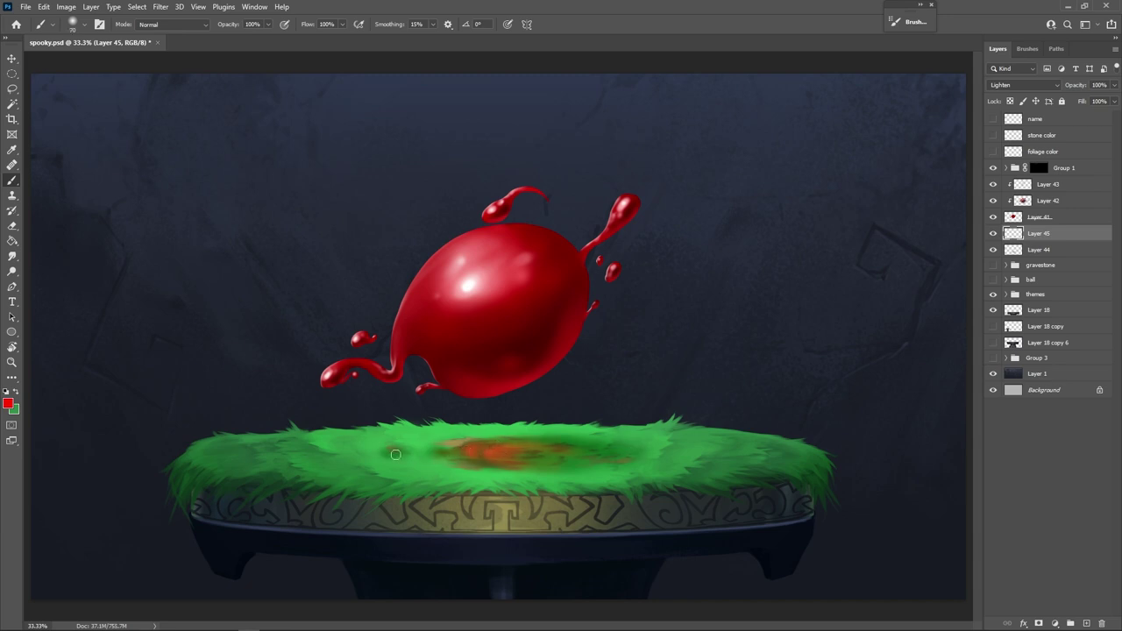
key("bracketleft")
key("bracketleft")
key("bracketleft")
key("bracketleft")
key("bracketleft")
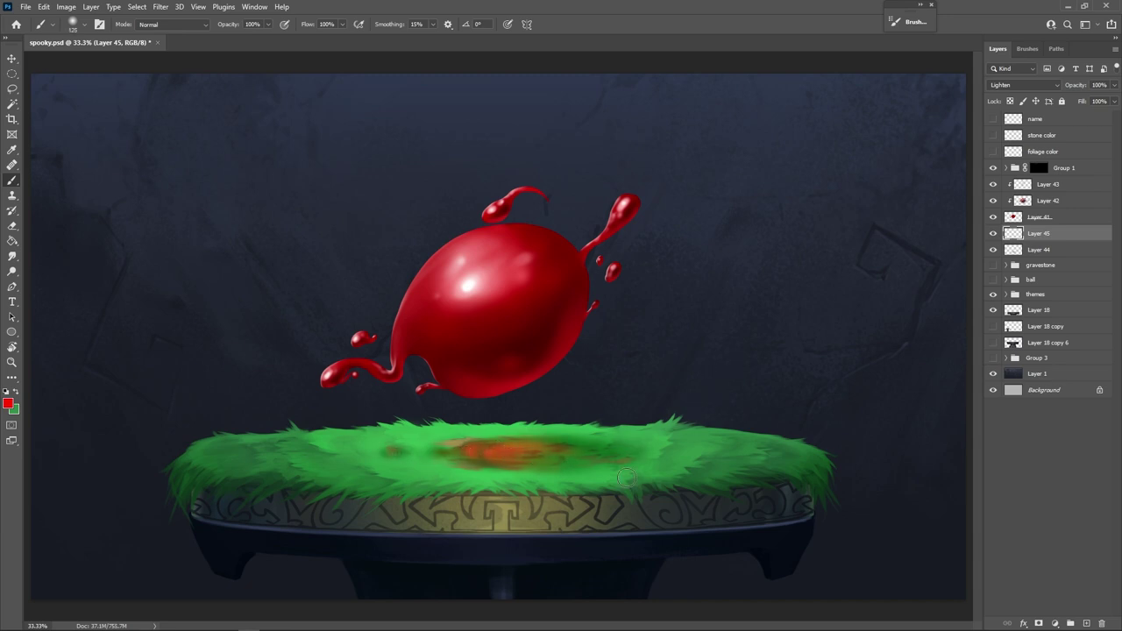
Reduce the red reflection layer's opacity to 64% and select the layer mask of Group 1.
left_click_drag(1085, 85, 1069, 88)
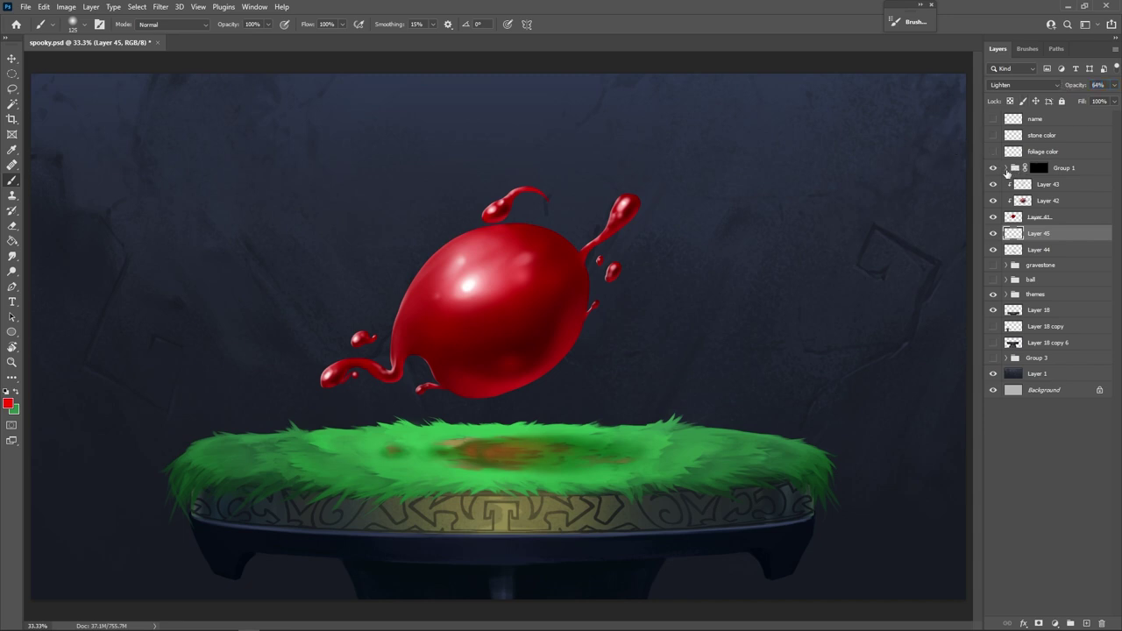
left_click(1030, 168)
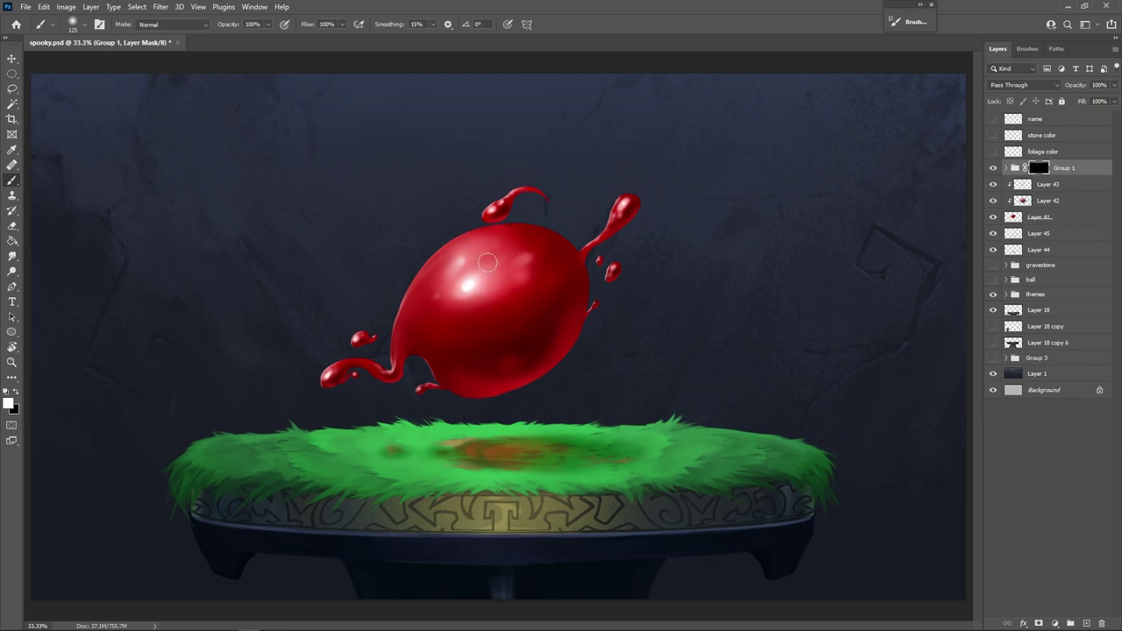
key("]")
mouse_move(484, 301)
left_mouse_down()
mouse_move(417, 204)
mouse_move(436, 255)
left_mouse_up()
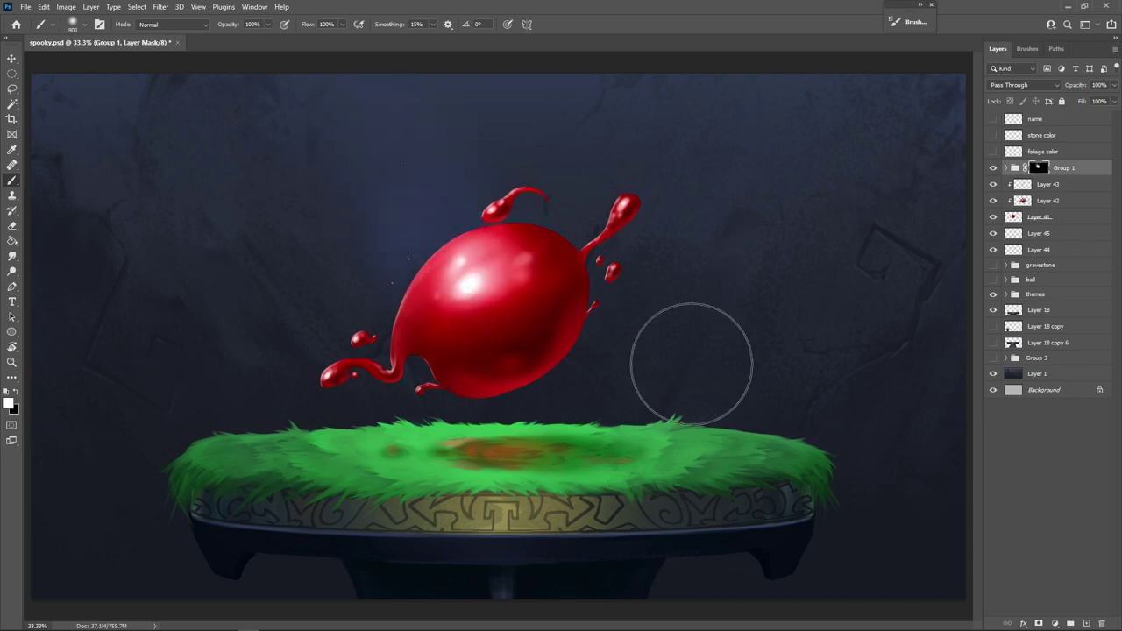
key("ctrl+z")
key("[")
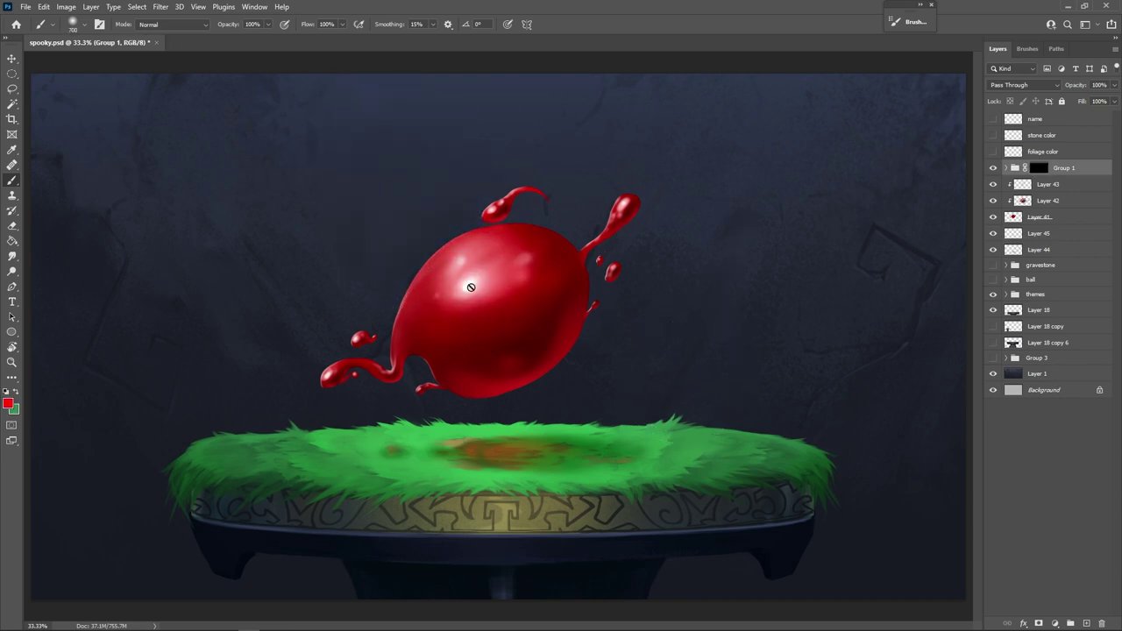
Paint white on the Group 1 layer mask with a smaller soft brush to reveal the blue glow beyond the ball's upper-left edge.
left_click(1039, 168)
key("d")
key("bracketleft")
key("bracketleft")
key("bracketleft")
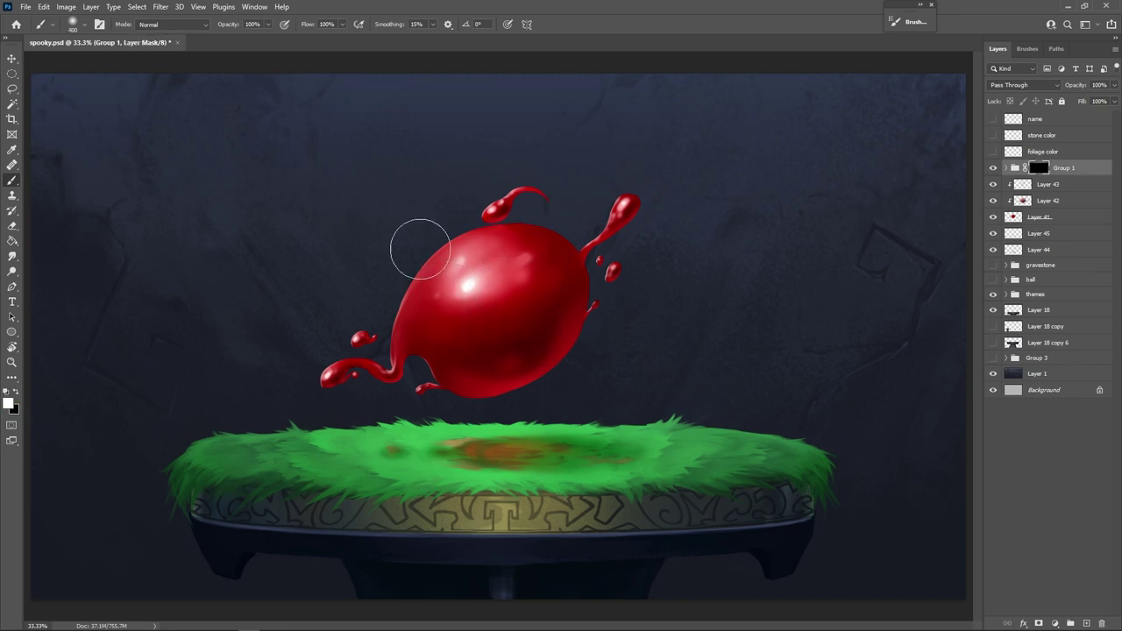
mouse_move(399, 199)
left_mouse_down()
mouse_move(469, 210)
mouse_move(424, 172)
mouse_move(381, 226)
left_mouse_up()
key("bracketright")
key("bracketleft")
key("bracketleft")
key("bracketleft")
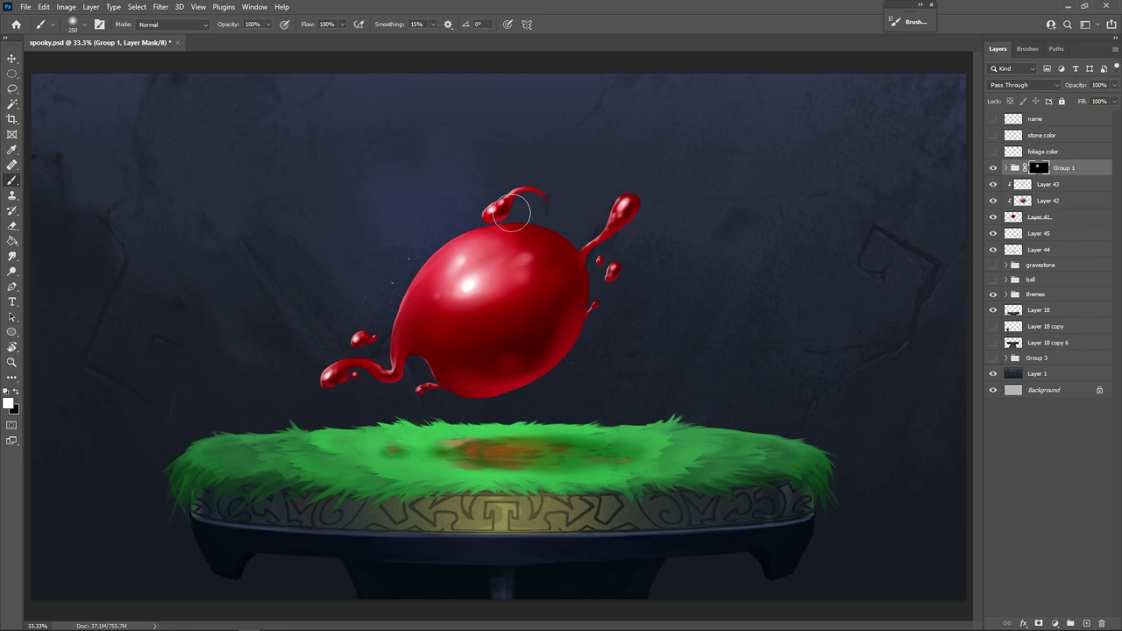
Extend the revealed blue glow upward above the ball on the Group 1 mask, enlarging the soft brush to 700.
key("bracketleft")
key("bracketright")
key("bracketright")
key("bracketright")
key("bracketright")
key("bracketright")
key("bracketright")
key("bracketright")
key("bracketright")
key("bracketright")
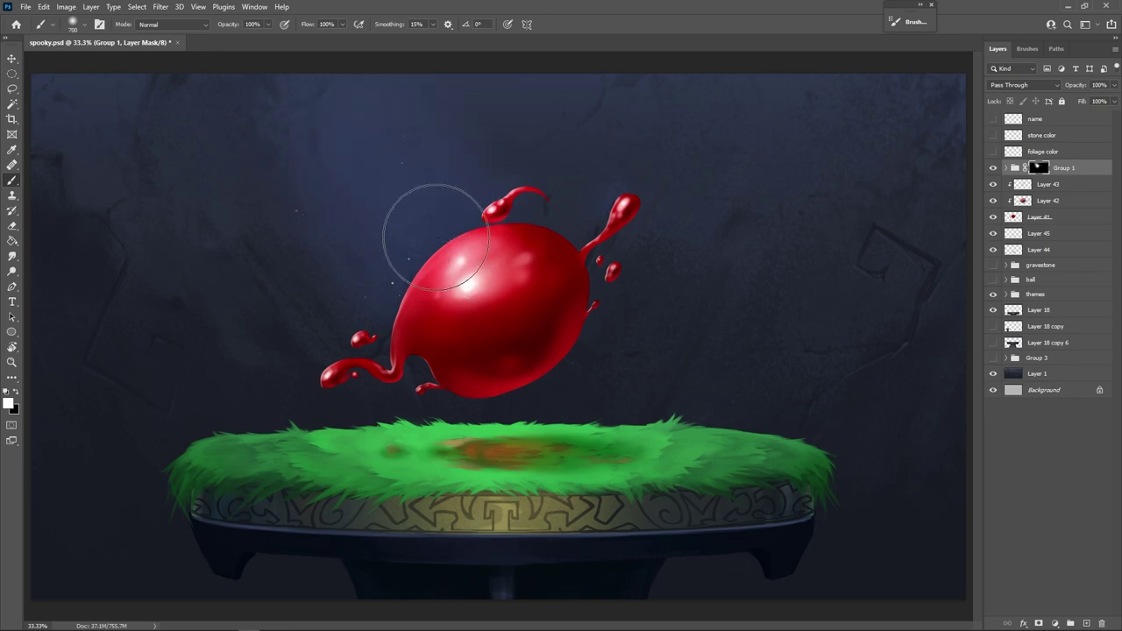
Reveal the small sparkles and more glow to the left of the ball on the Group 1 mask, varying the brush between about 200 and 500.
key("bracketleft")
key("bracketleft")
key("bracketleft")
key("bracketleft")
key("bracketleft")
key("bracketleft")
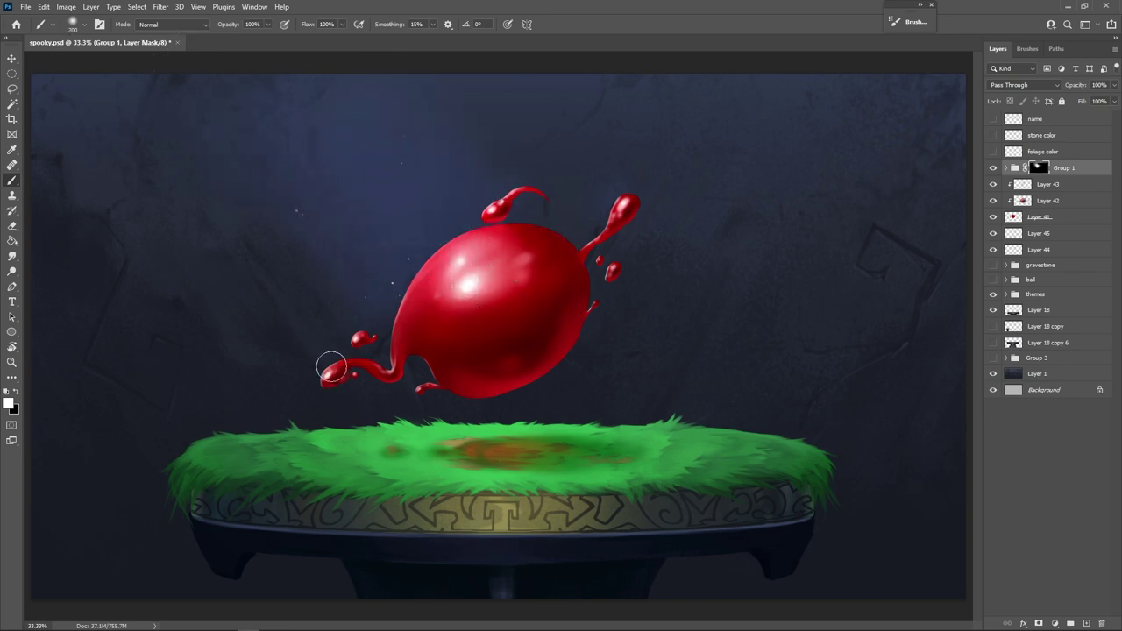
key("bracketleft")
key("bracketright")
key("bracketright")
key("bracketright")
key("bracketright")
key("bracketright")
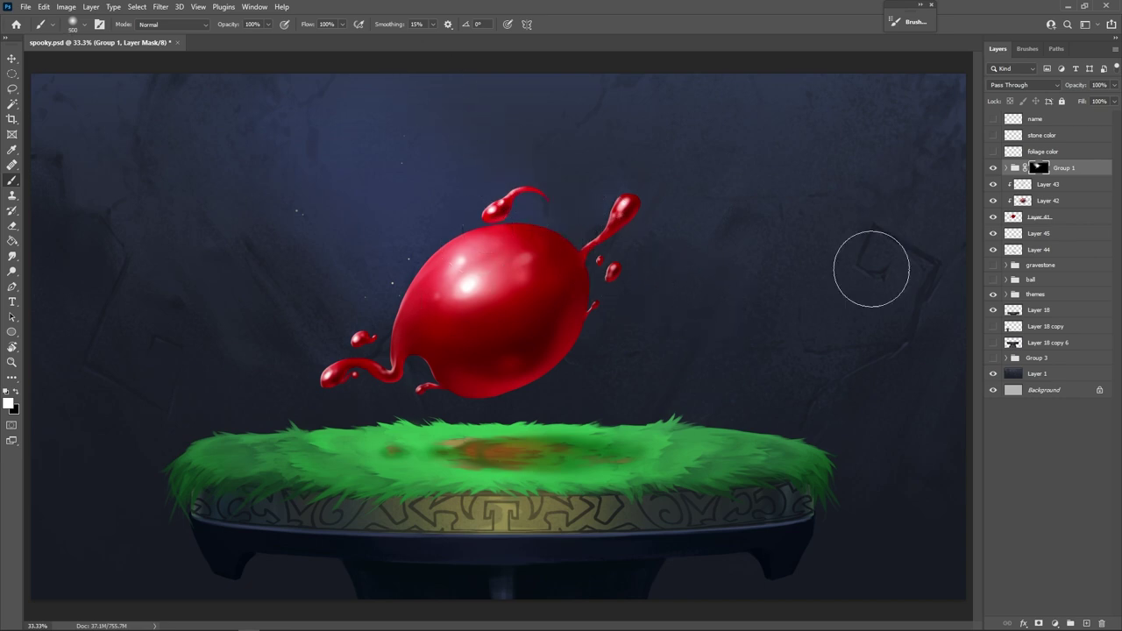
Select Layer 45 and Layer 44 together and move the shadow and red reflection slightly to the right across the grass.
left_click(1049, 235)
left_click(1048, 249, "shift")
key("v")
mouse_move(768, 393)
left_mouse_down()
mouse_move(797, 396)
mouse_move(771, 402)
mouse_move(781, 400)
left_mouse_up()
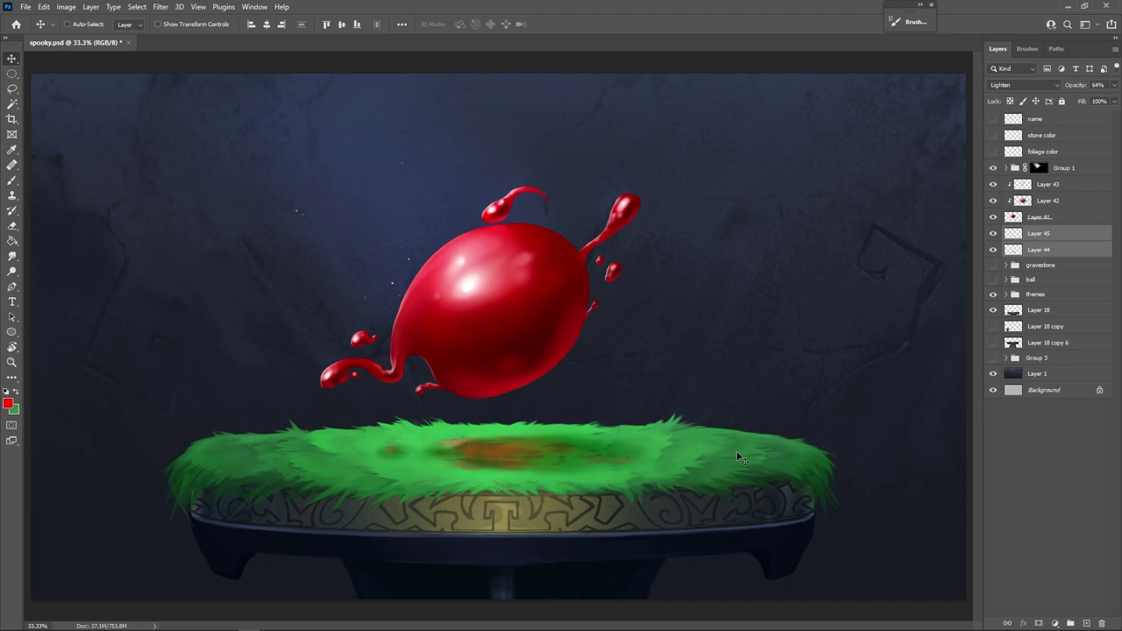
left_click_drag(737, 452, 755, 450)
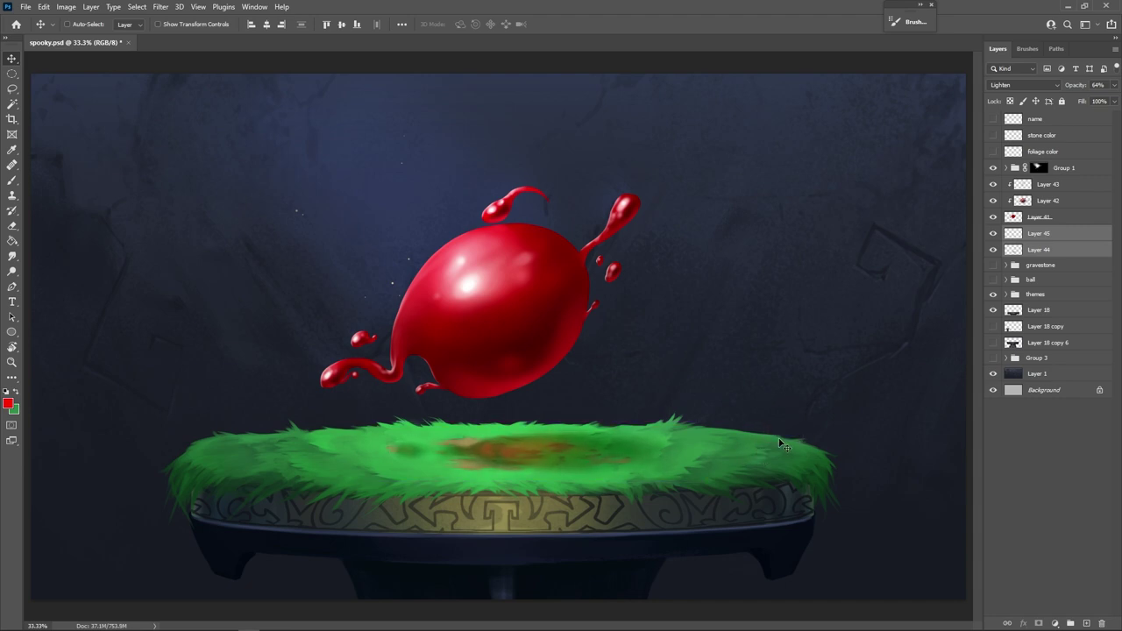